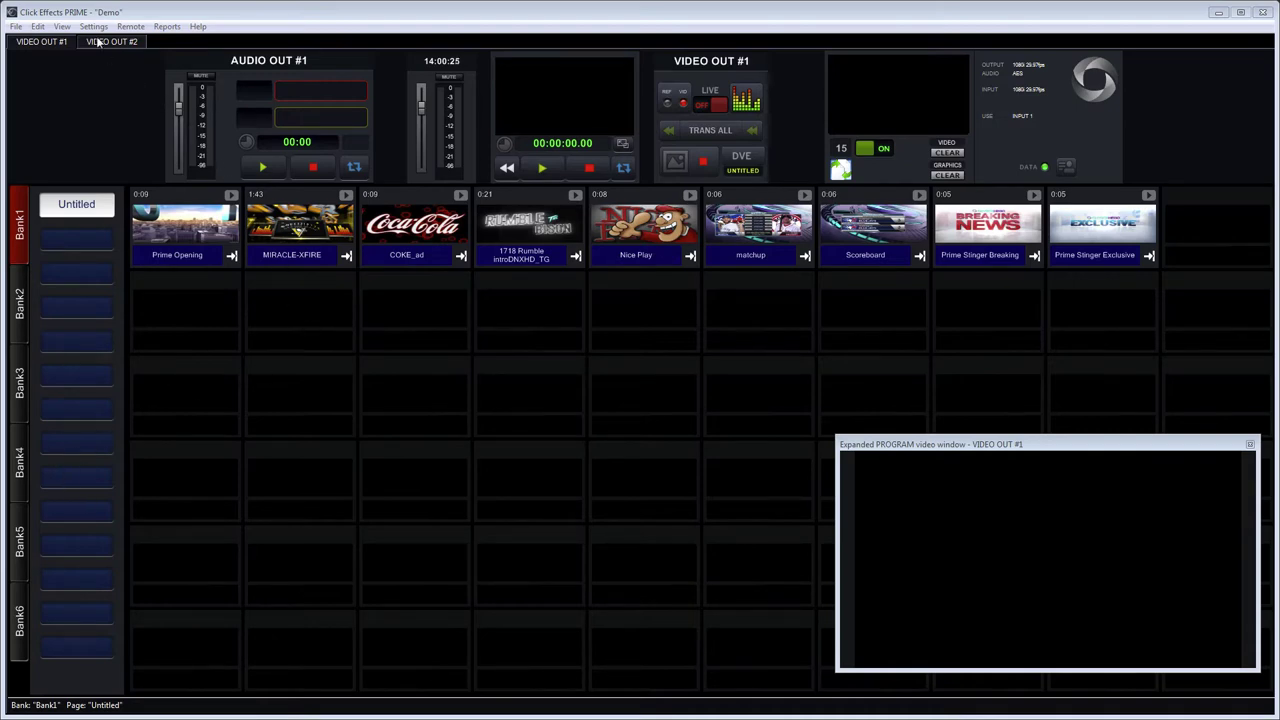
Open the Edit menu in the menu bar of the Demo show
click(38, 27)
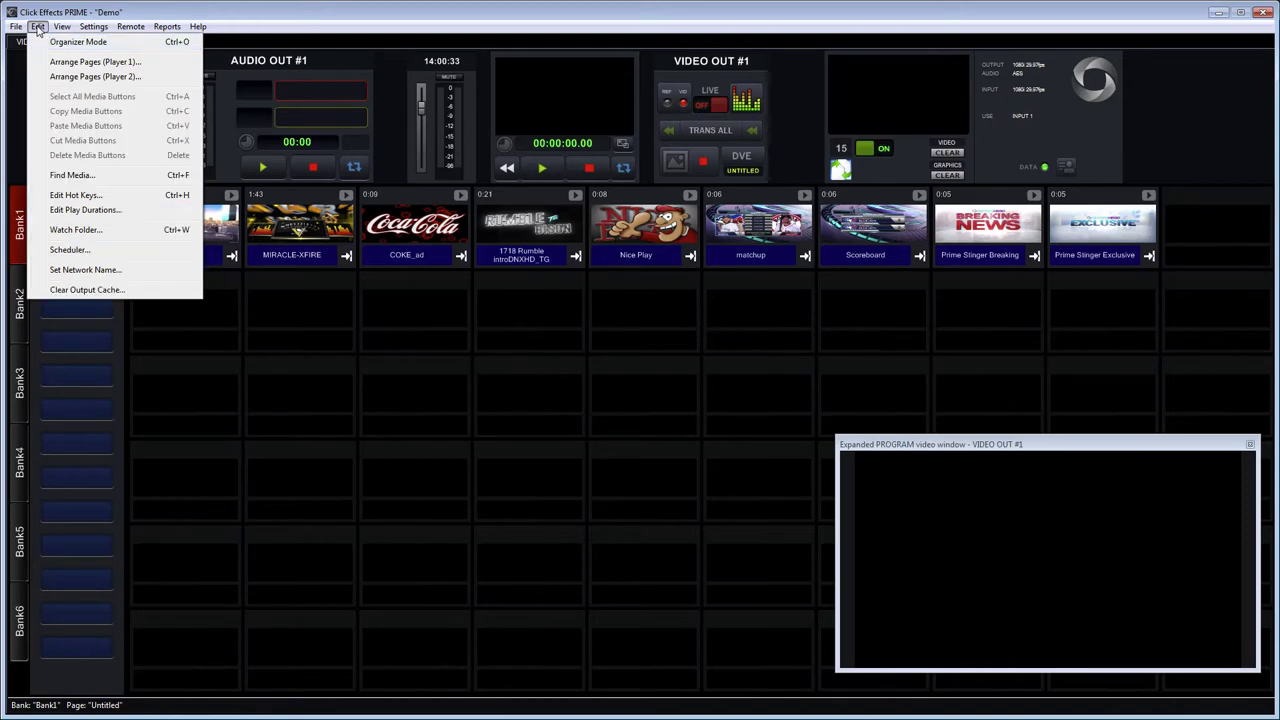
In Organizer Mode, arrange MIRACLE-XFIRE, COKE_ad, 1718 Rumble, Nice Play, matchup and Scoreboard into rows 2–5
click(66, 42)
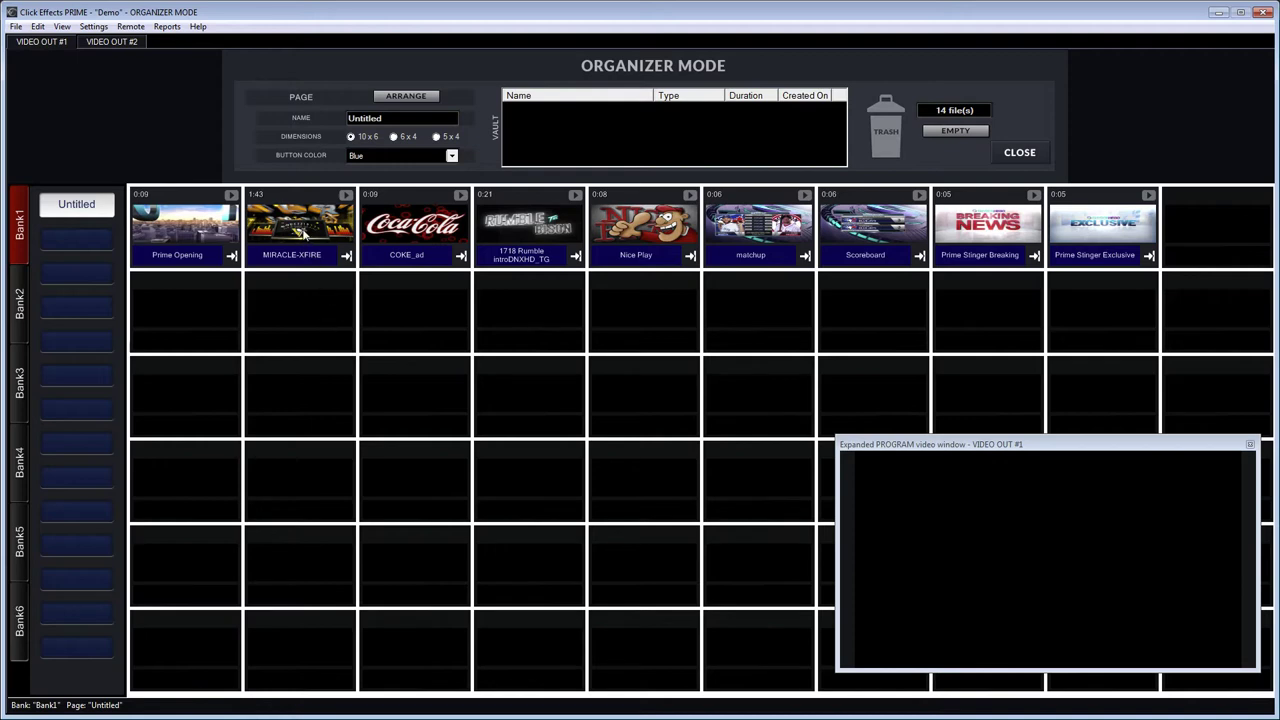
drag(300, 232, 194, 297)
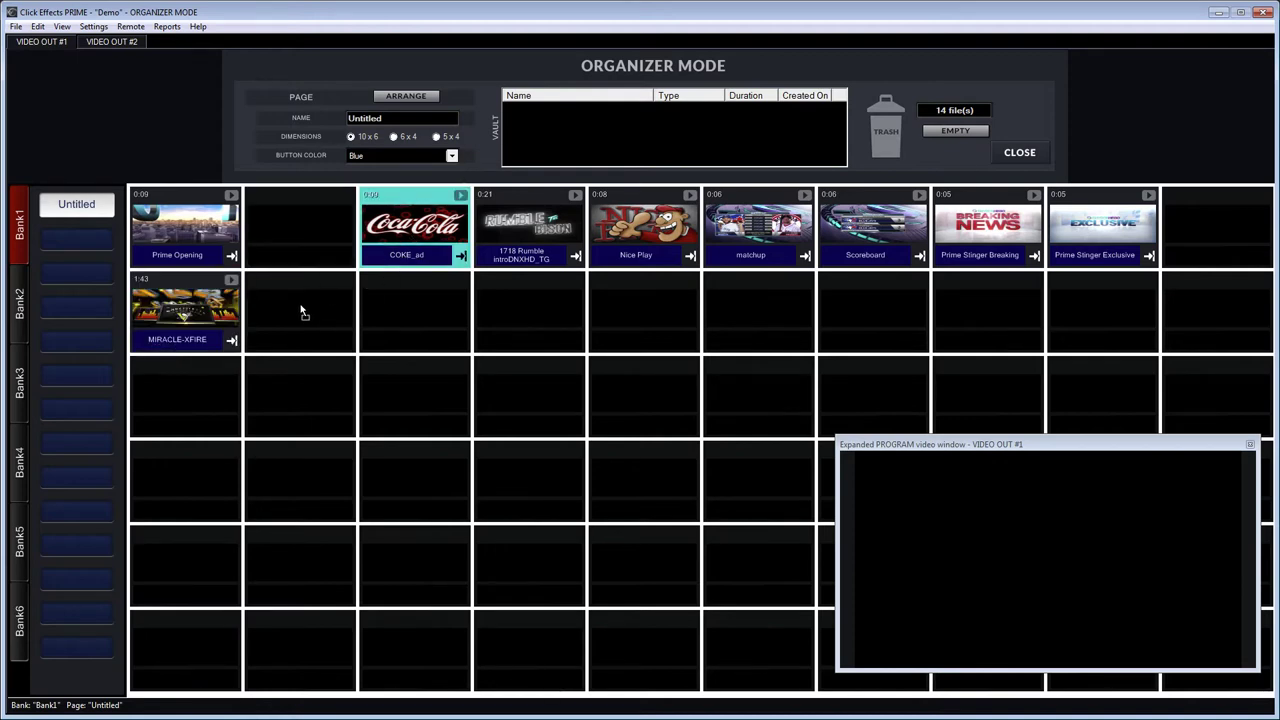
drag(300, 312, 300, 312)
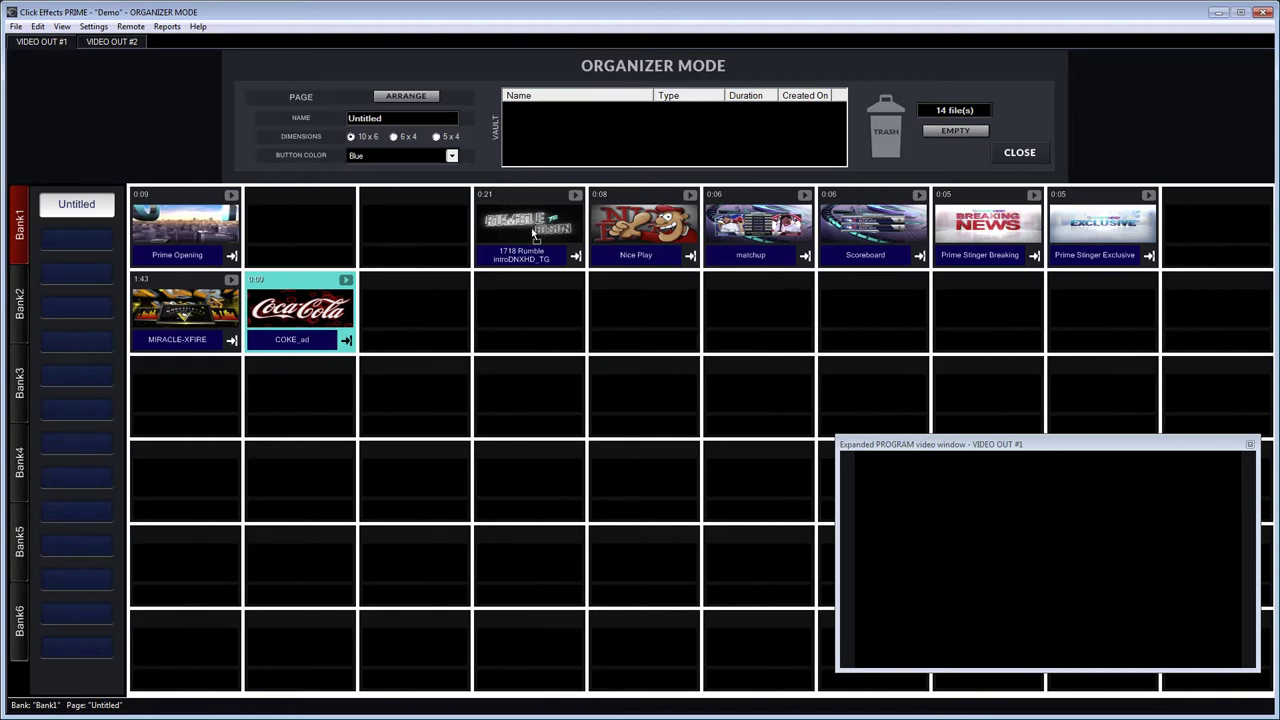
drag(540, 226, 210, 400)
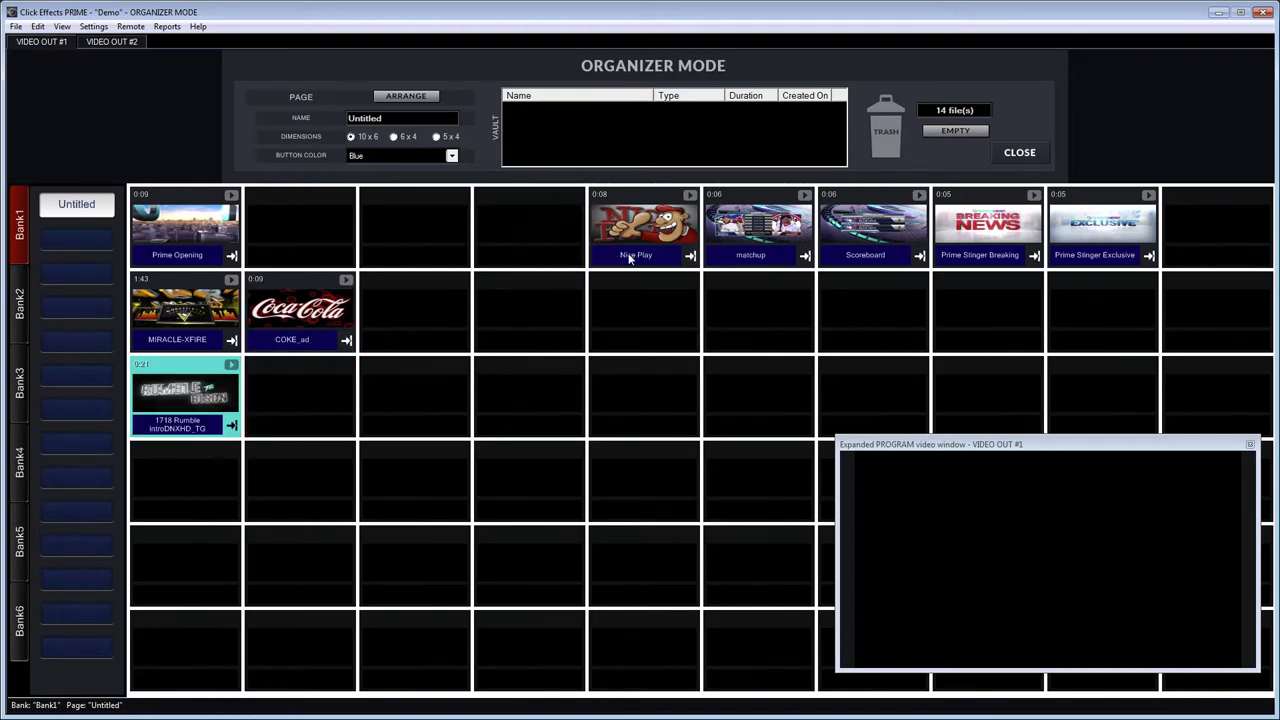
drag(668, 229, 233, 489)
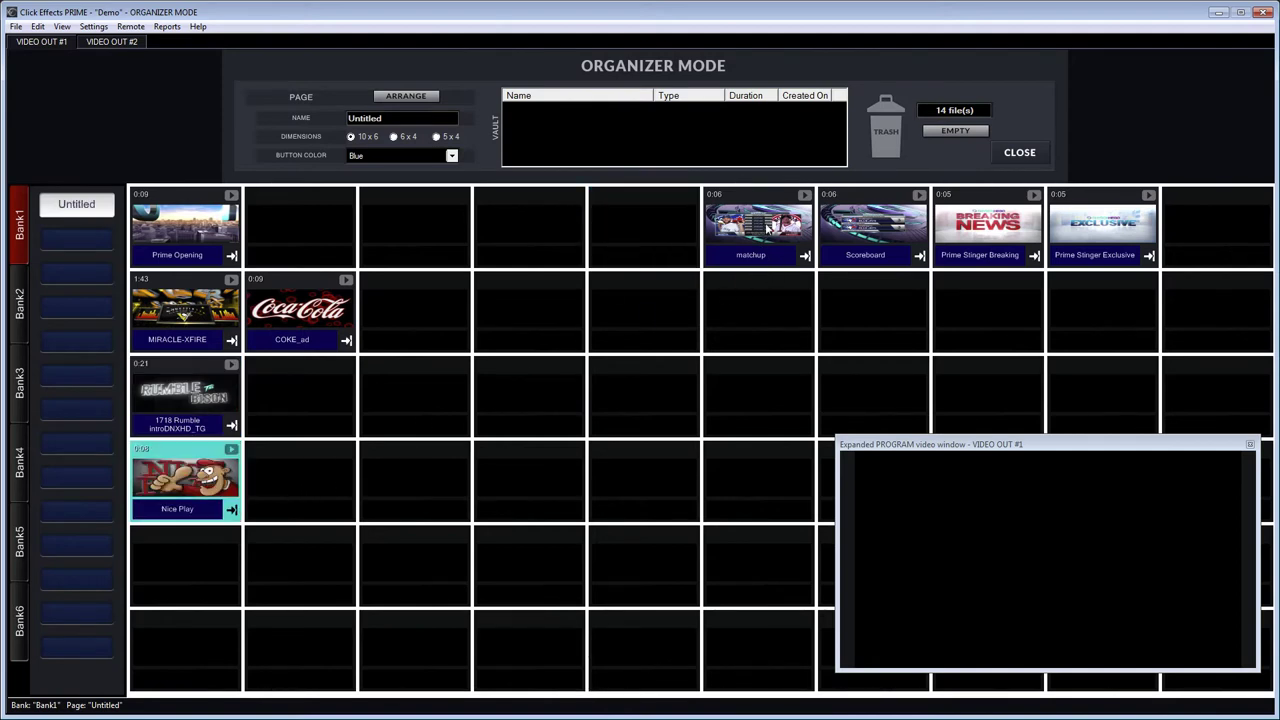
drag(768, 229, 209, 580)
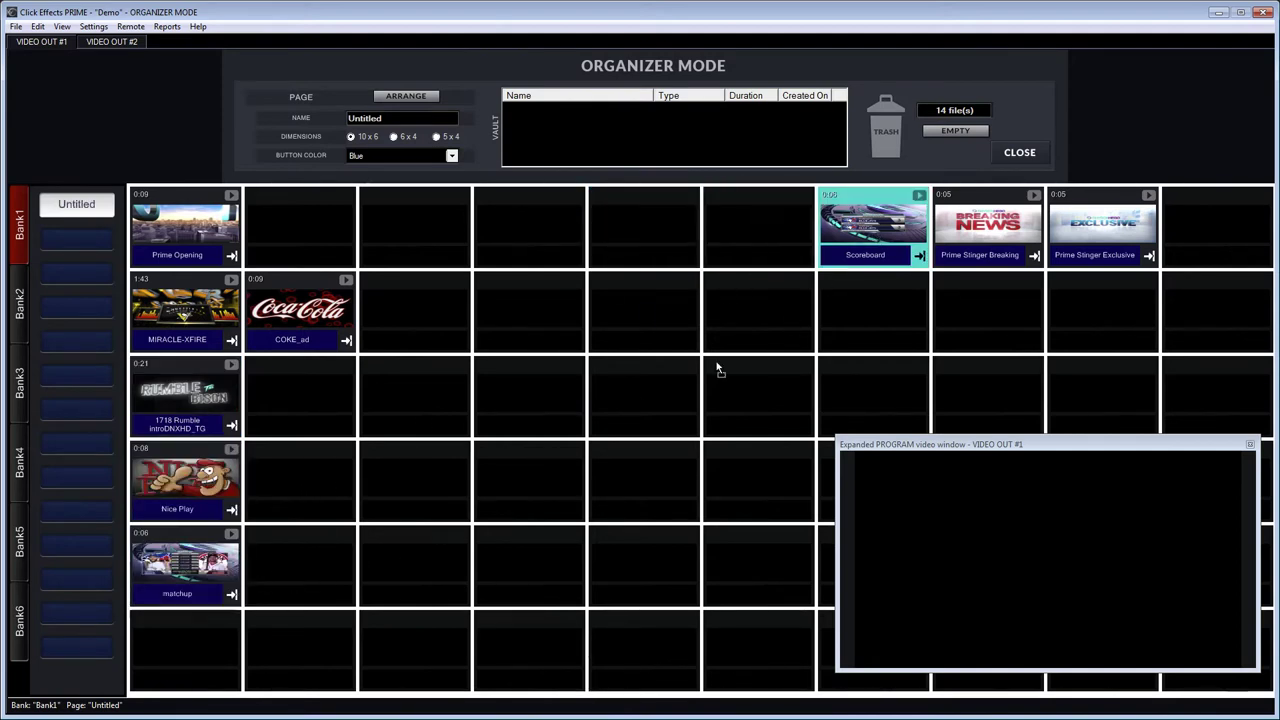
drag(716, 370, 345, 556)
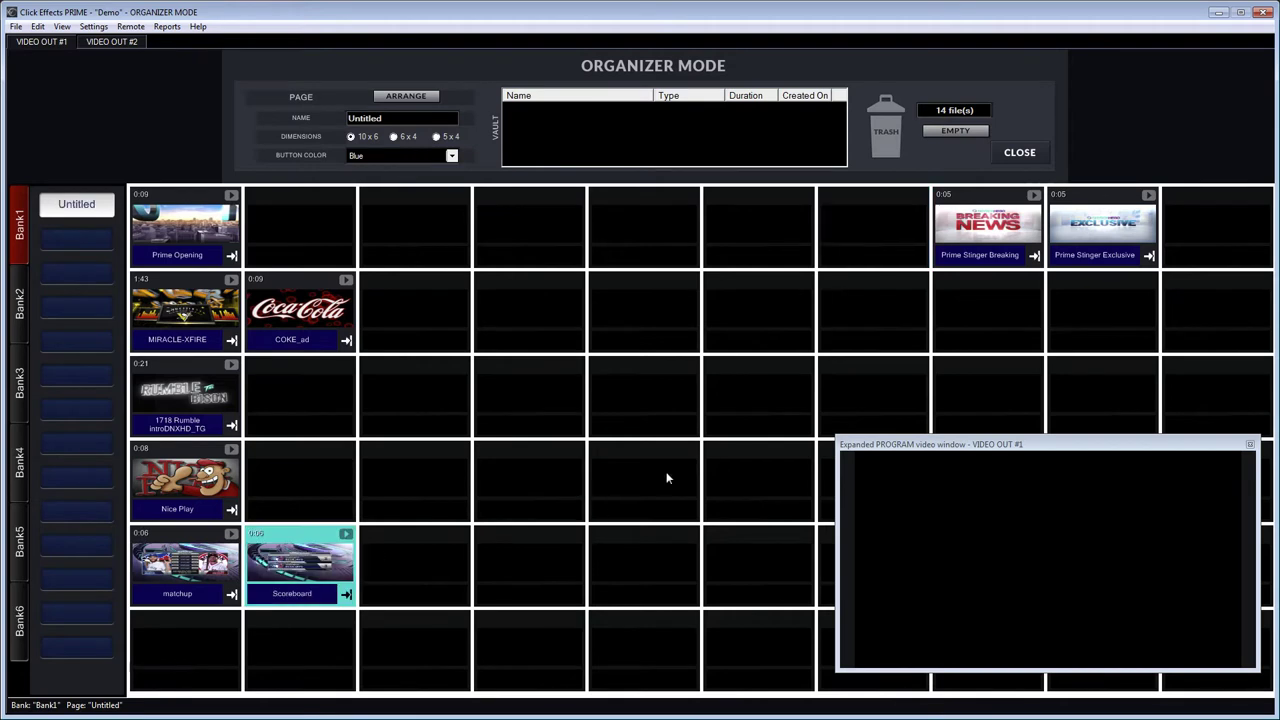
Move Prime Stinger Breaking and Prime Stinger Exclusive together into row 6
click(994, 234)
ctrl+click(1080, 233)
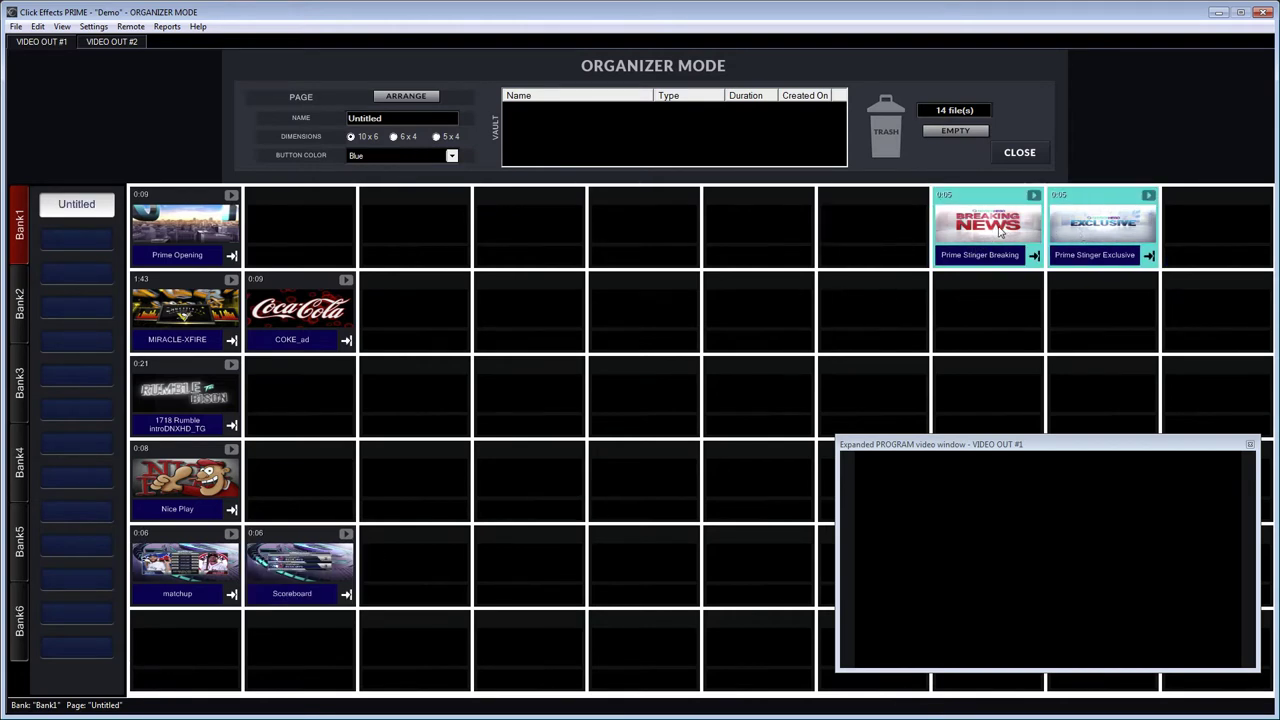
drag(1000, 231, 270, 628)
Close organizer mode, play Prime Opening, COKE_ad, Nice Play, COKE_ad and matchup, then stop output
click(1019, 153)
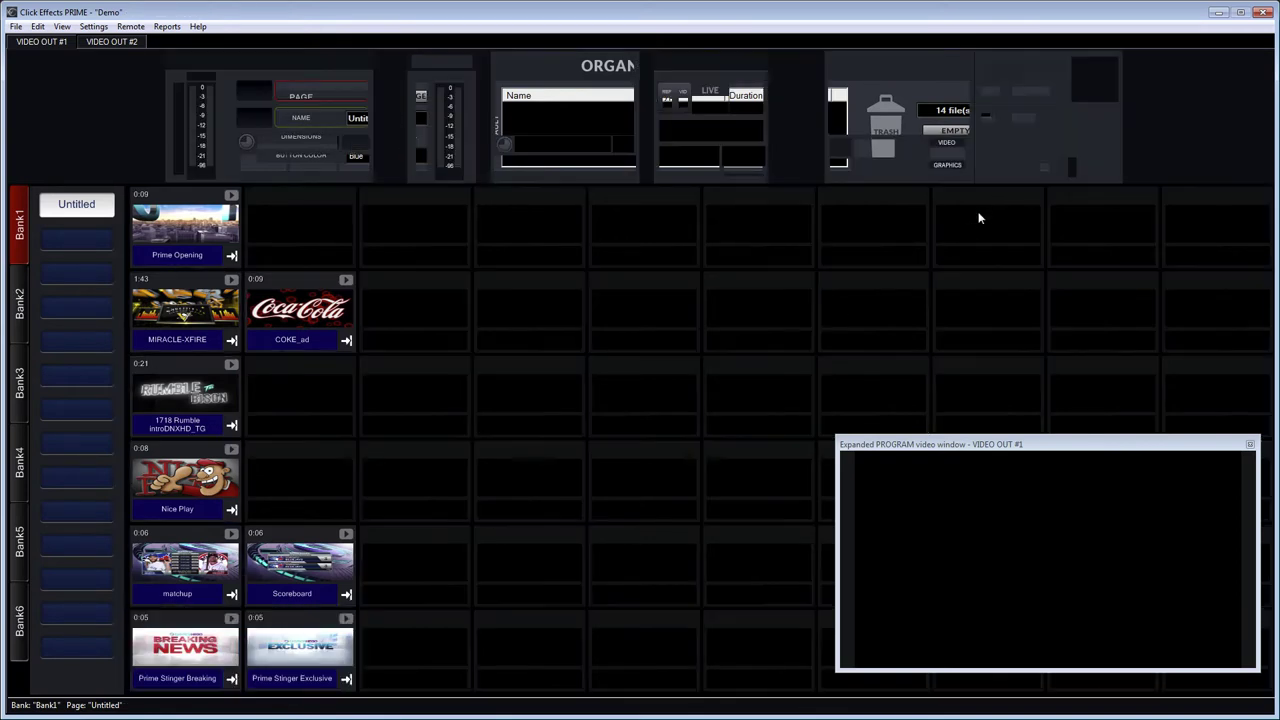
click(185, 227)
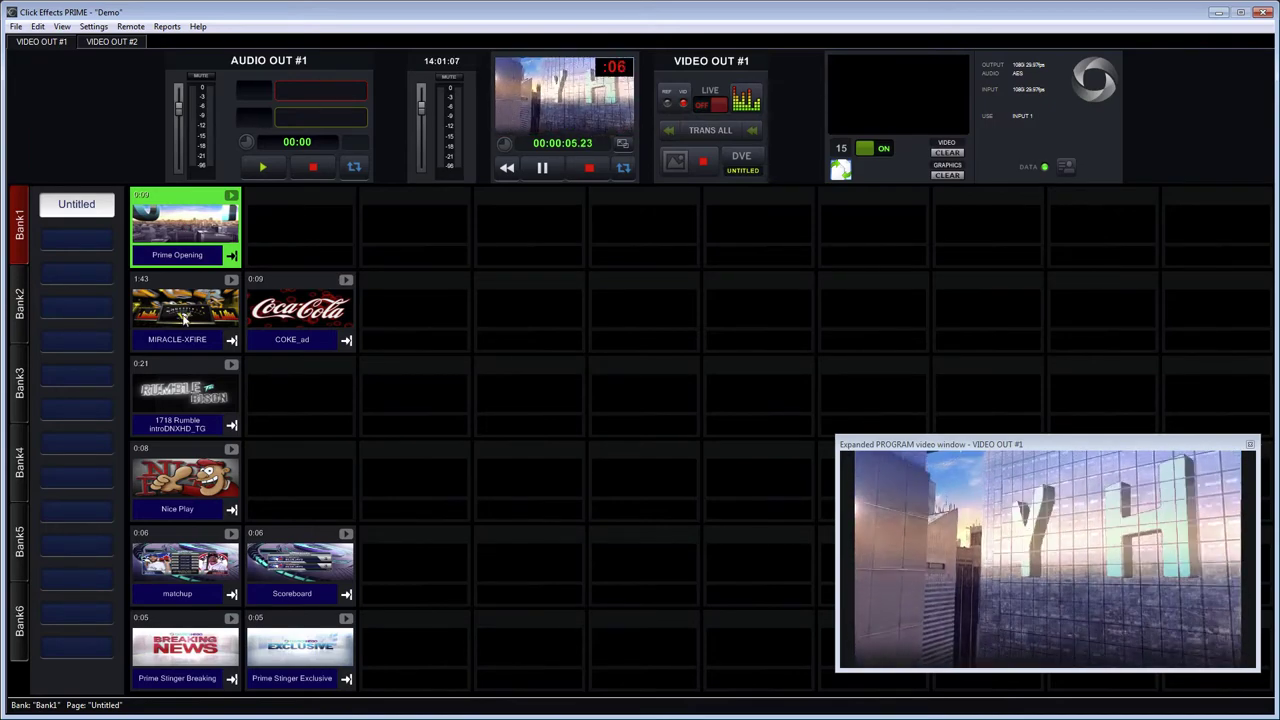
click(303, 320)
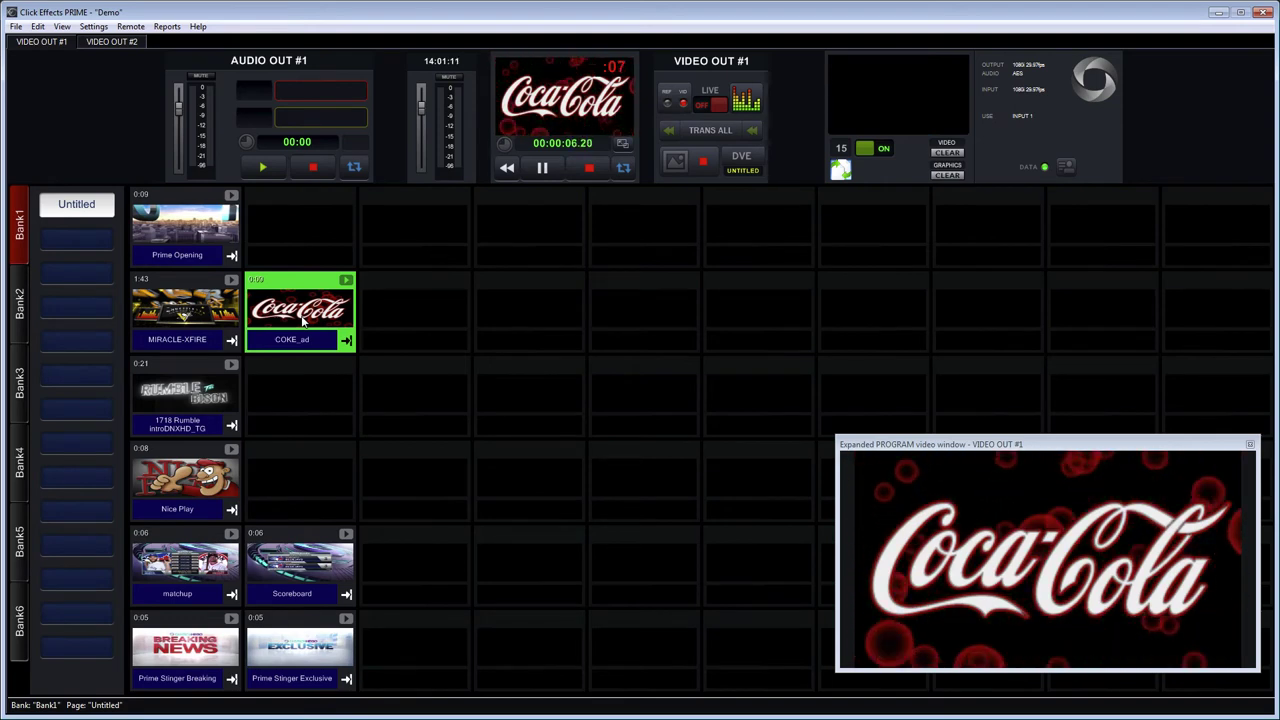
click(173, 481)
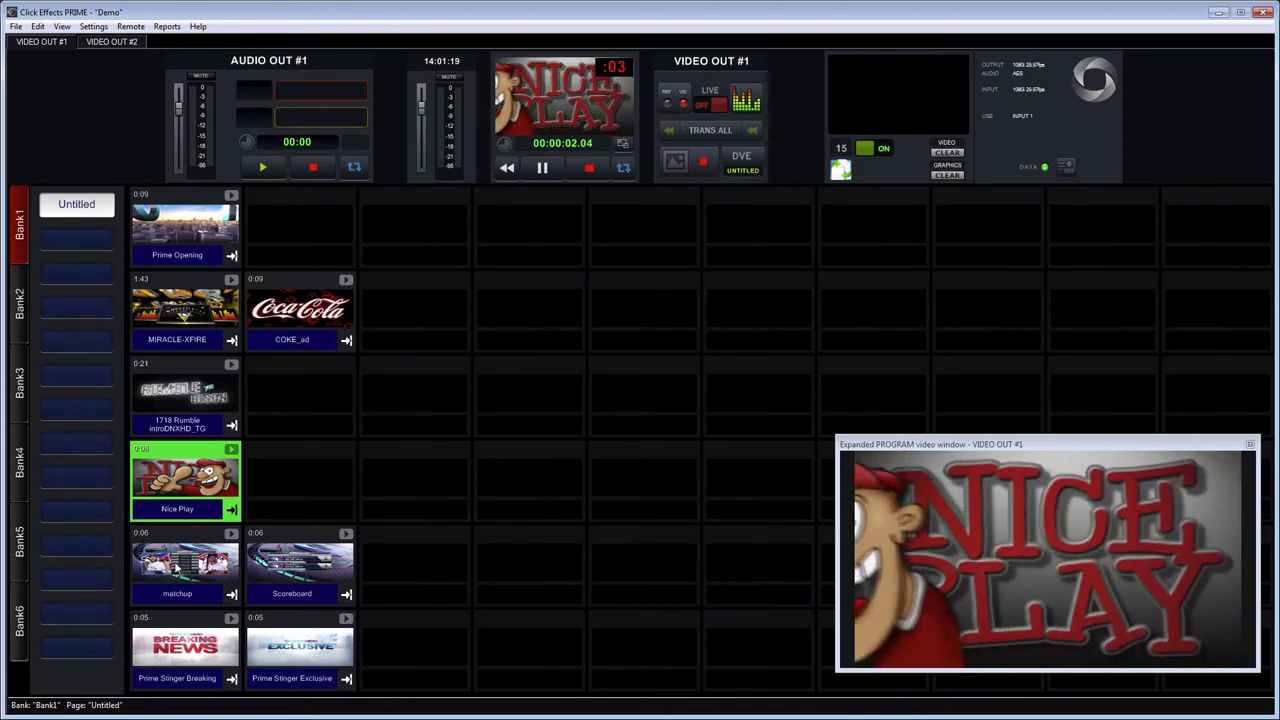
click(294, 328)
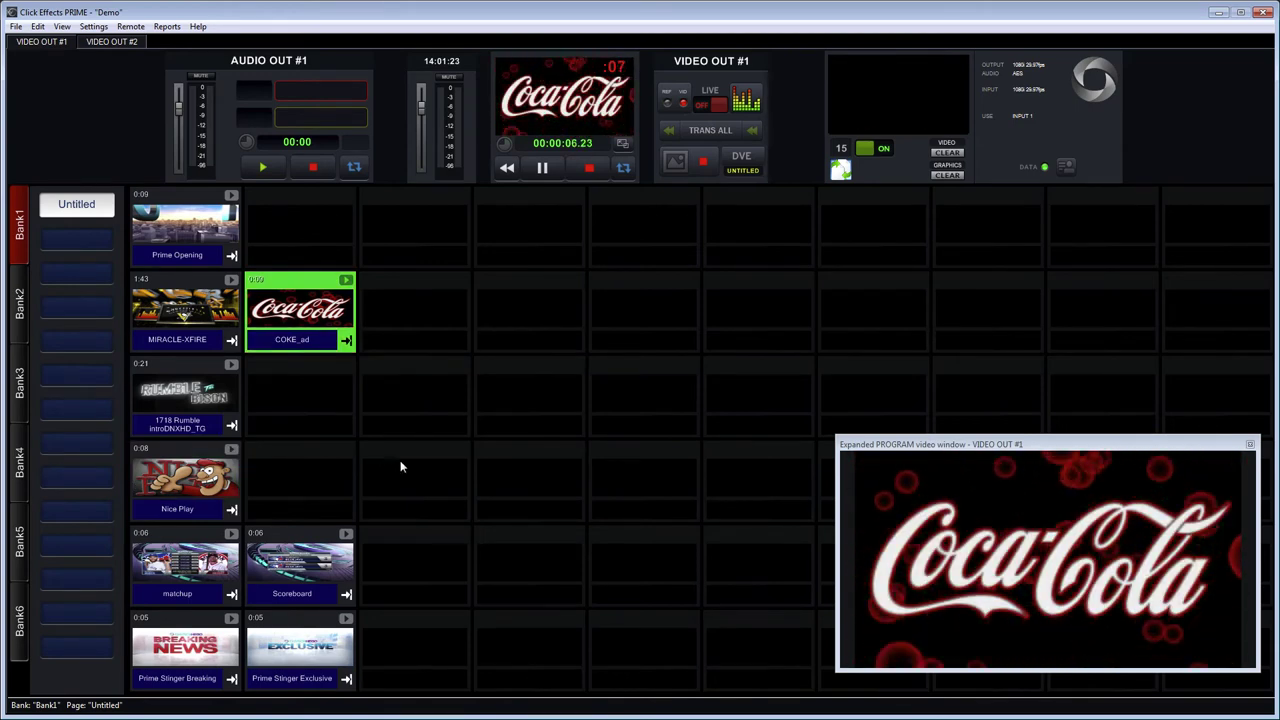
click(197, 573)
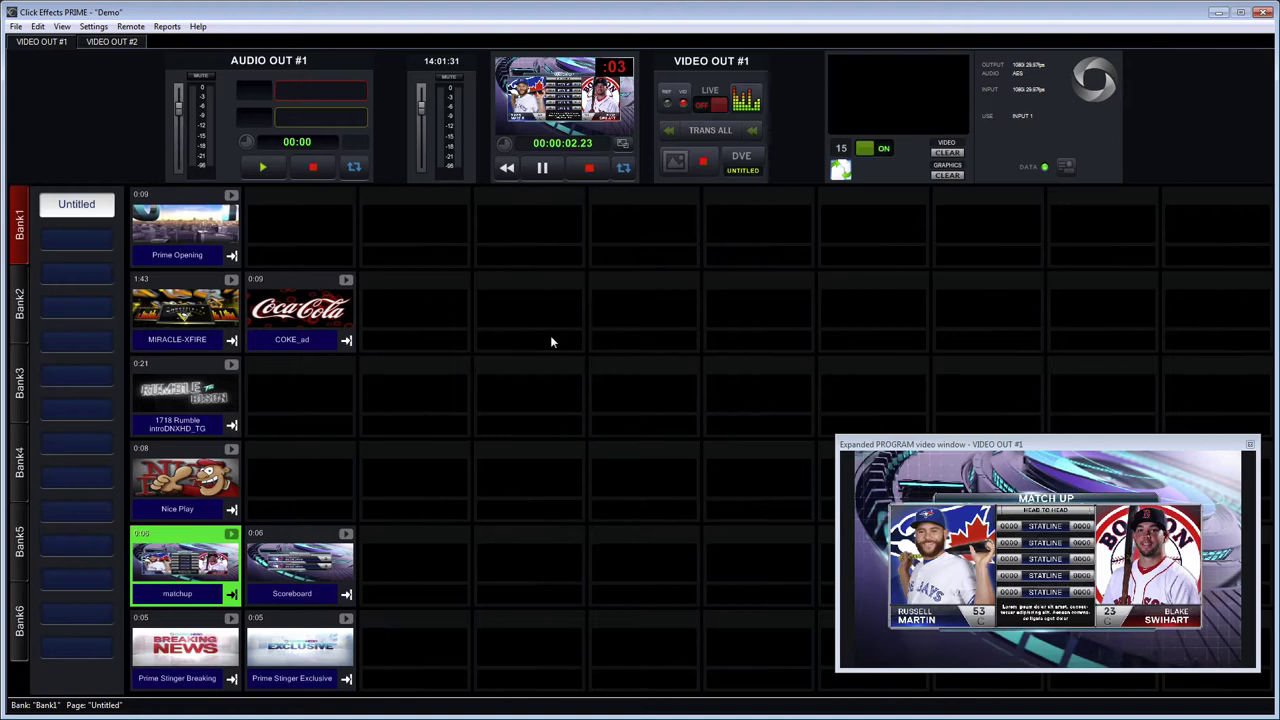
click(590, 169)
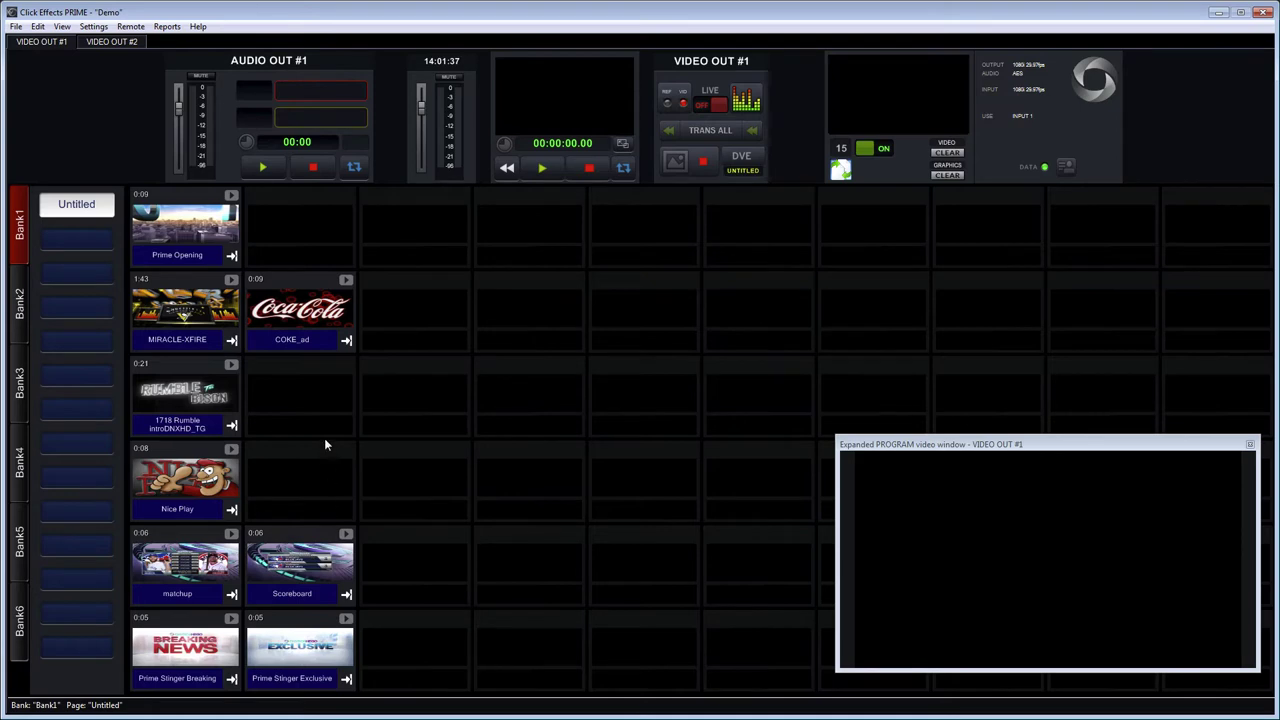
Rename the Untitled page to 'Pregame'
right_click(83, 207)
click(120, 214)
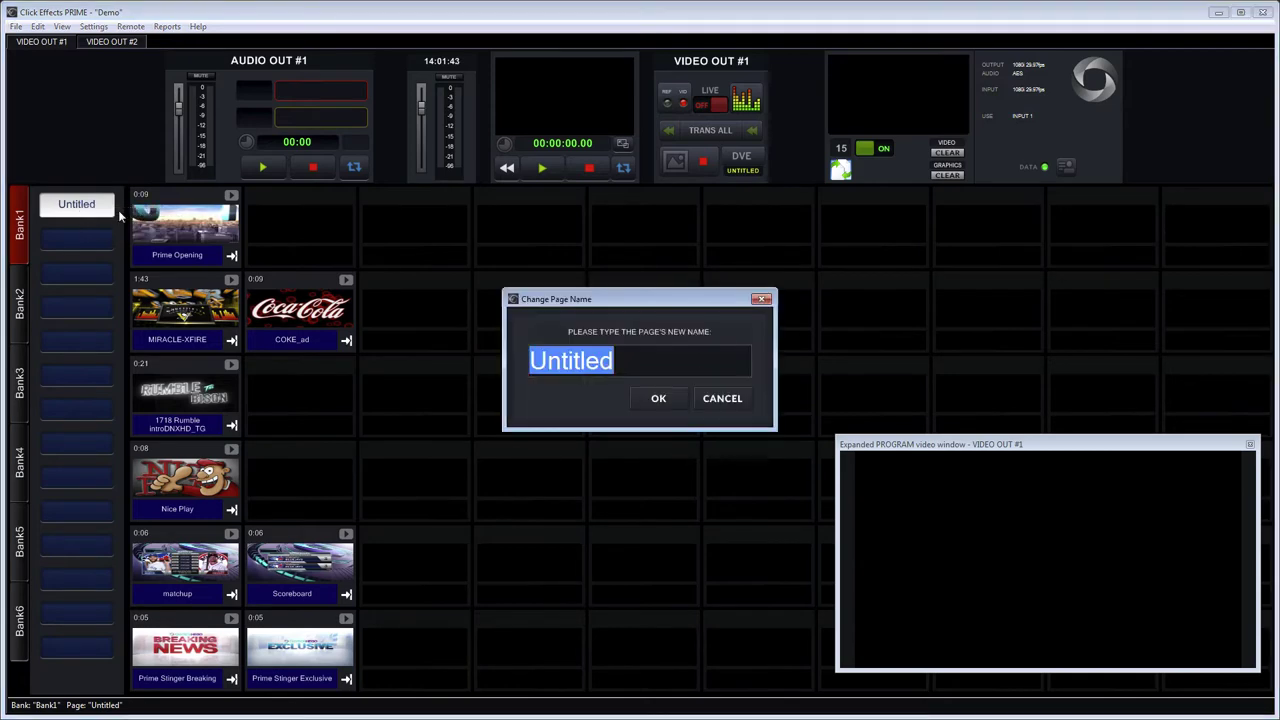
text(Pregame)
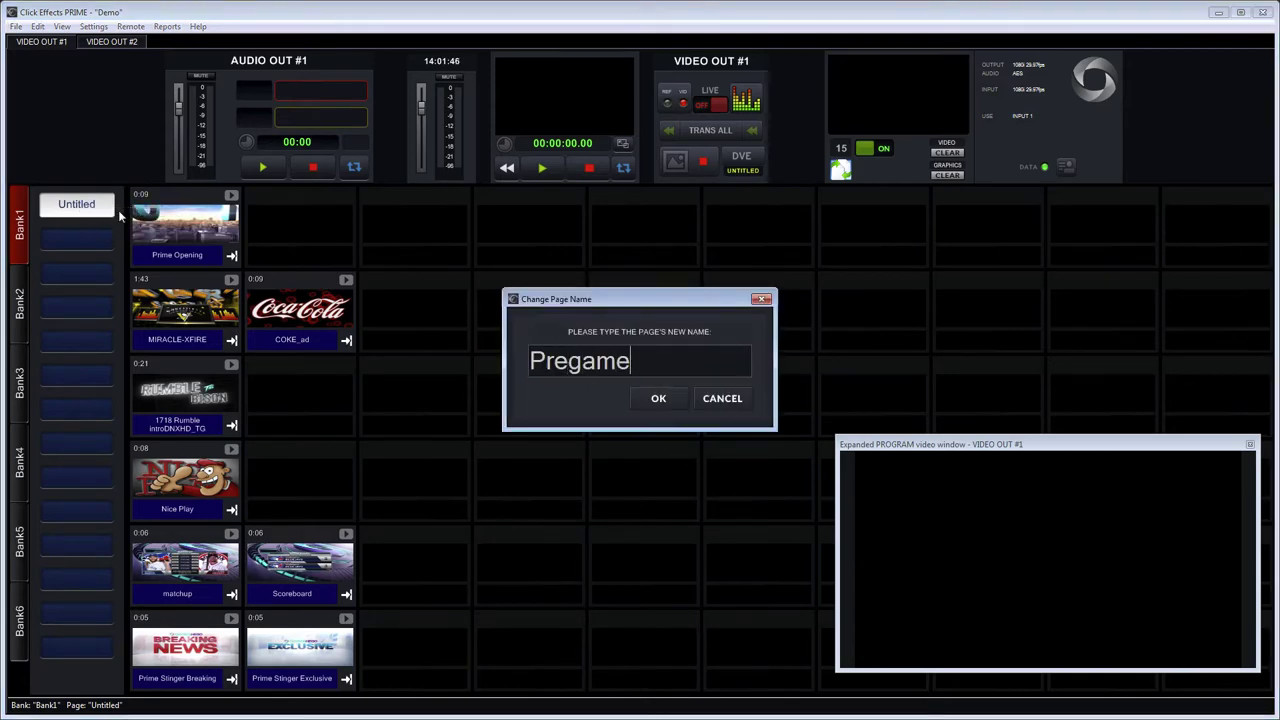
key(Return)
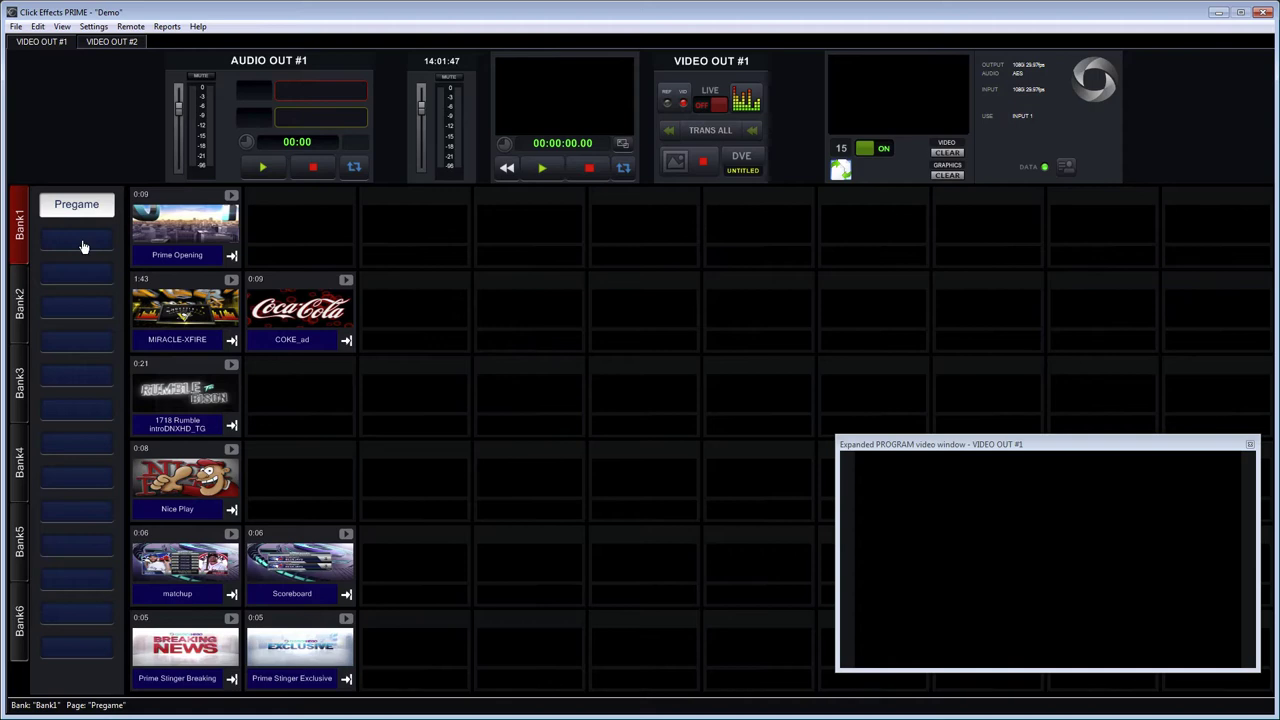
Add three new pages named '1st Period', 'Half' and 'Sponsors'
click(84, 247)
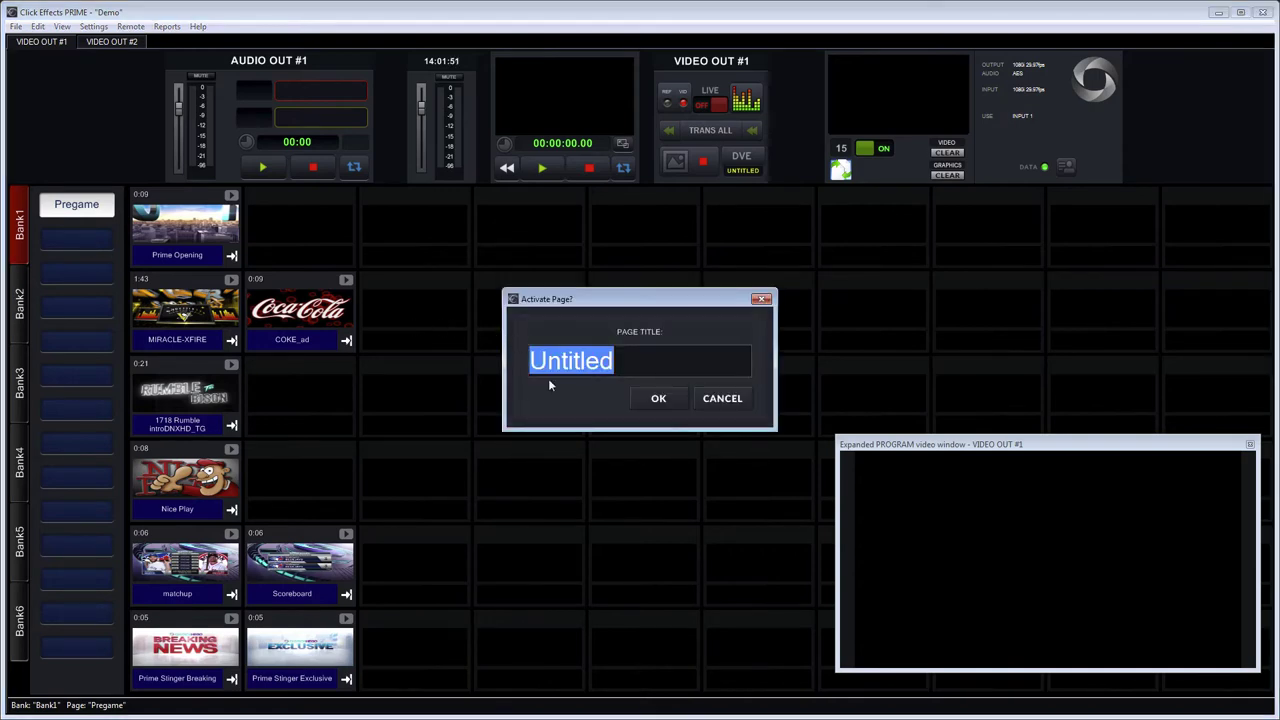
text(1st Perio)
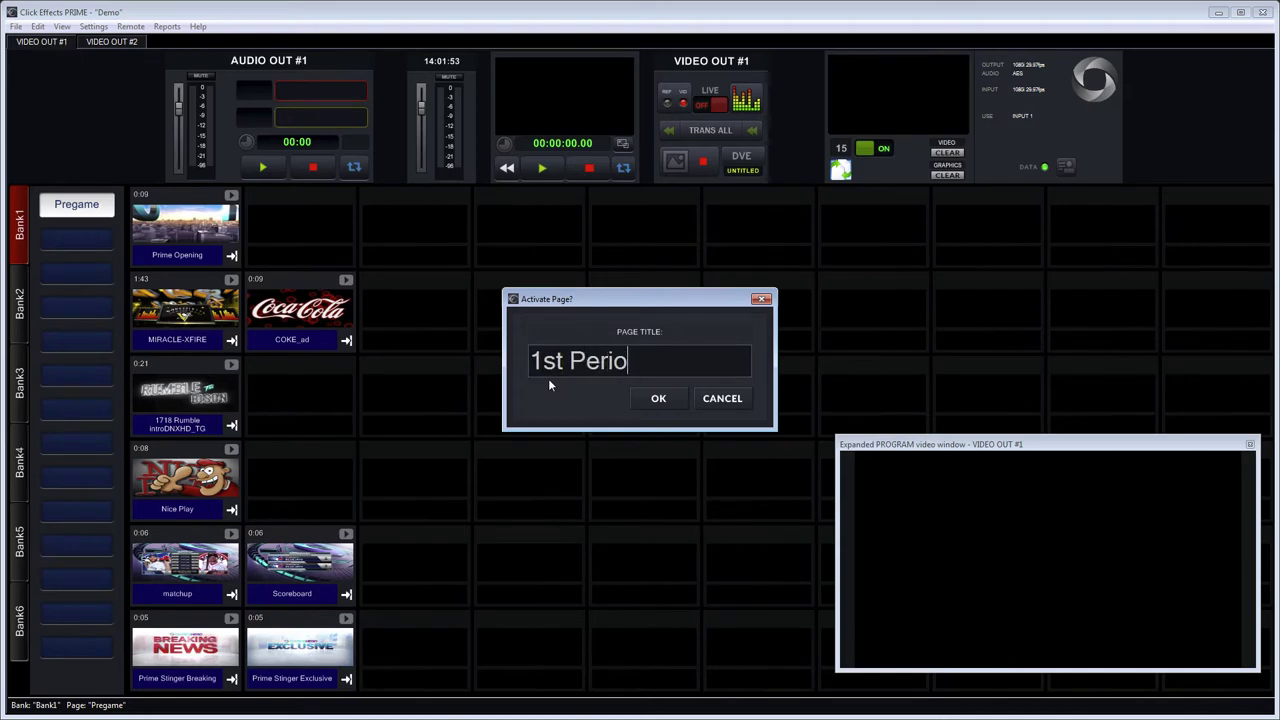
text(d)
key(Return)
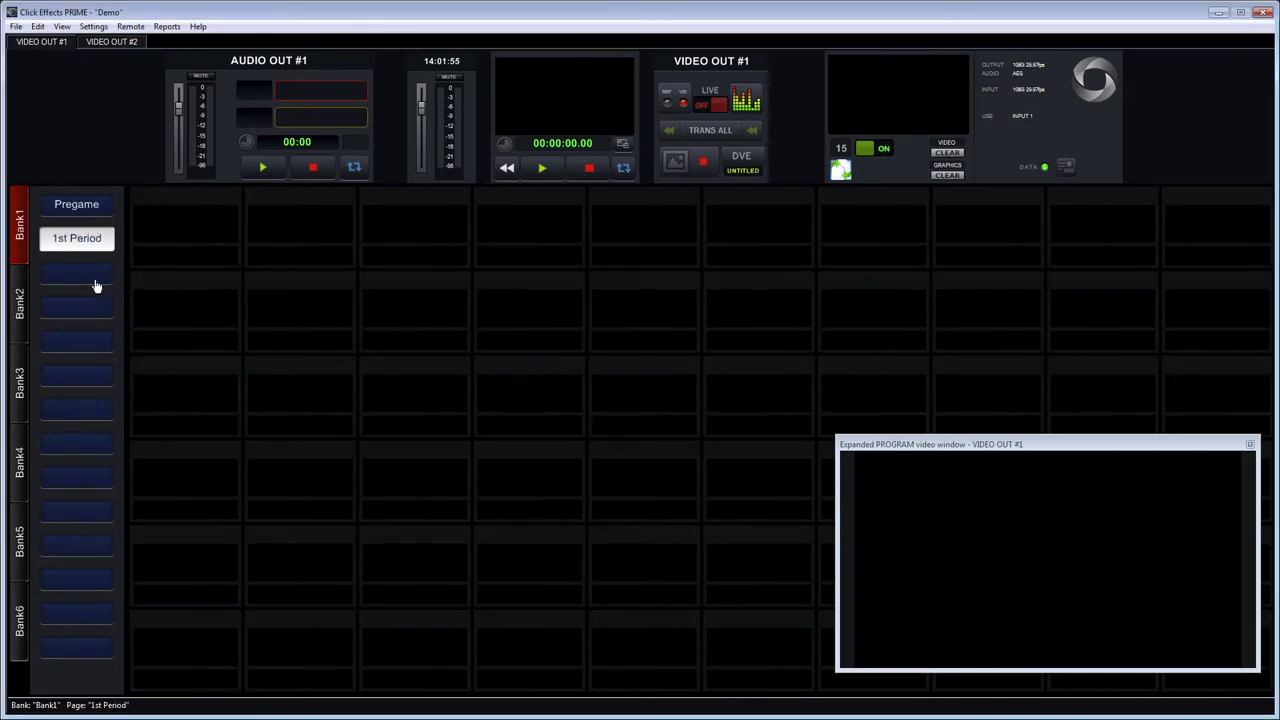
click(86, 272)
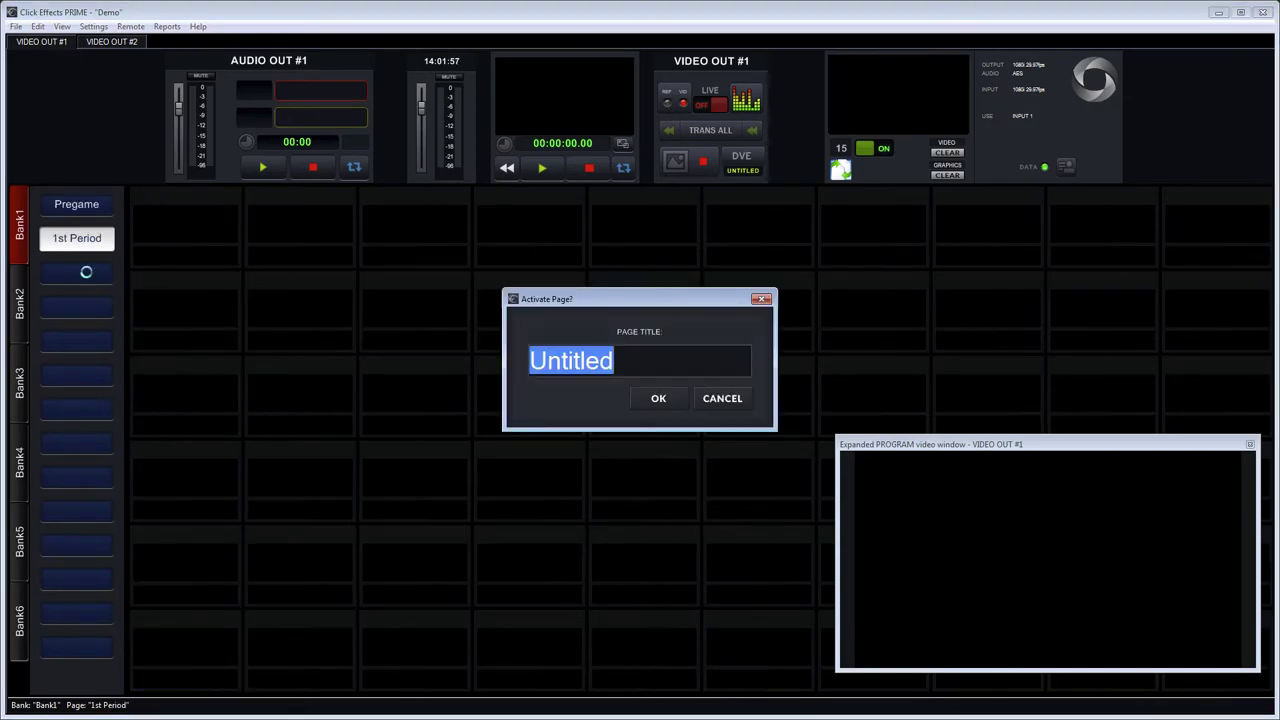
text(Half)
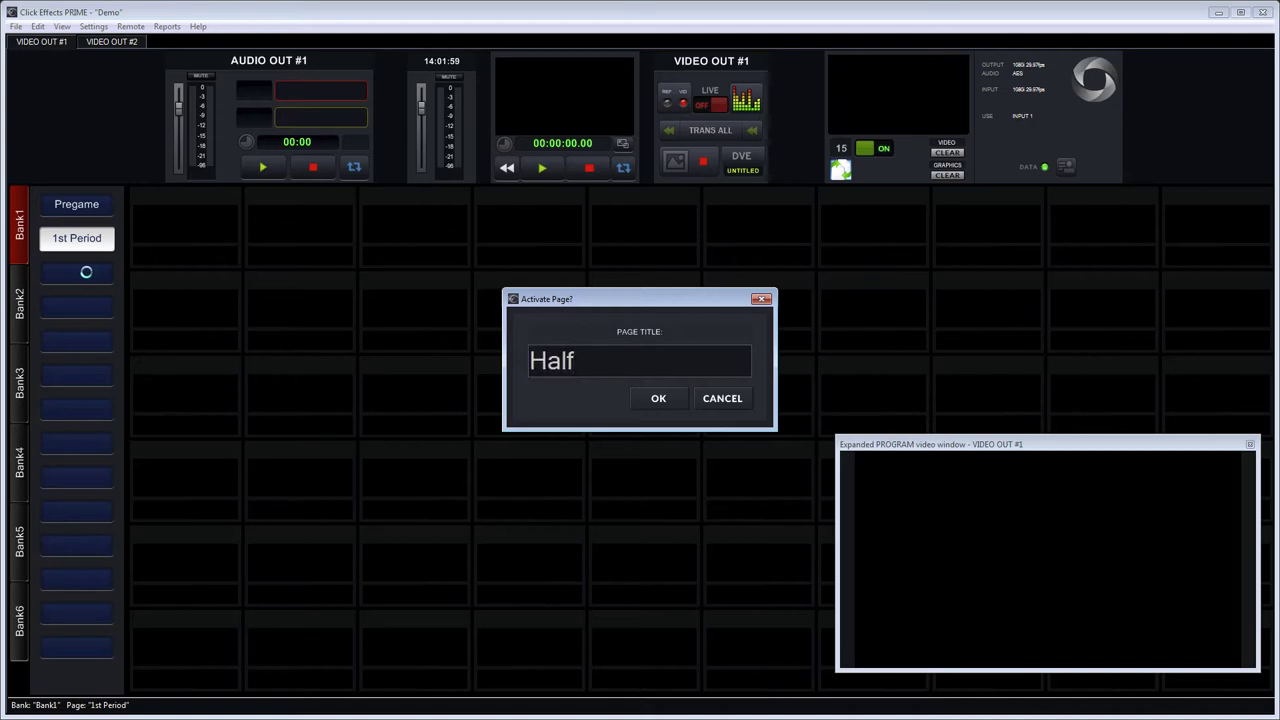
key(Return)
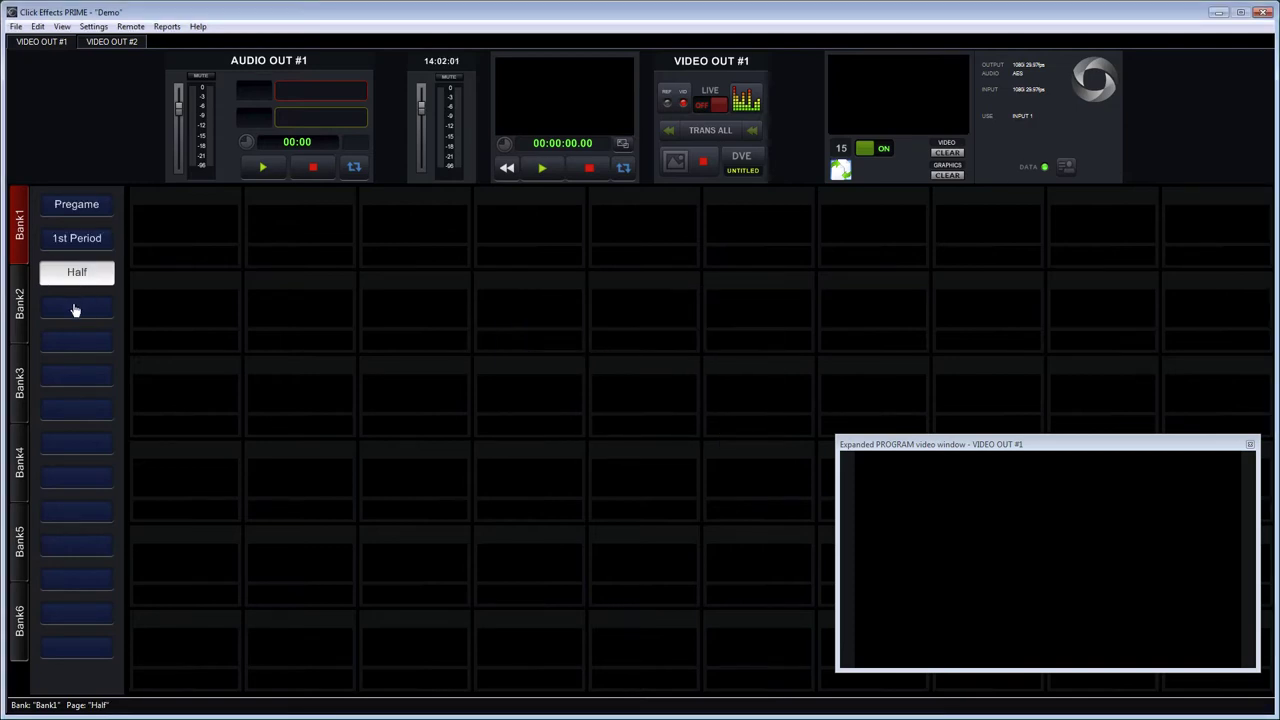
click(74, 311)
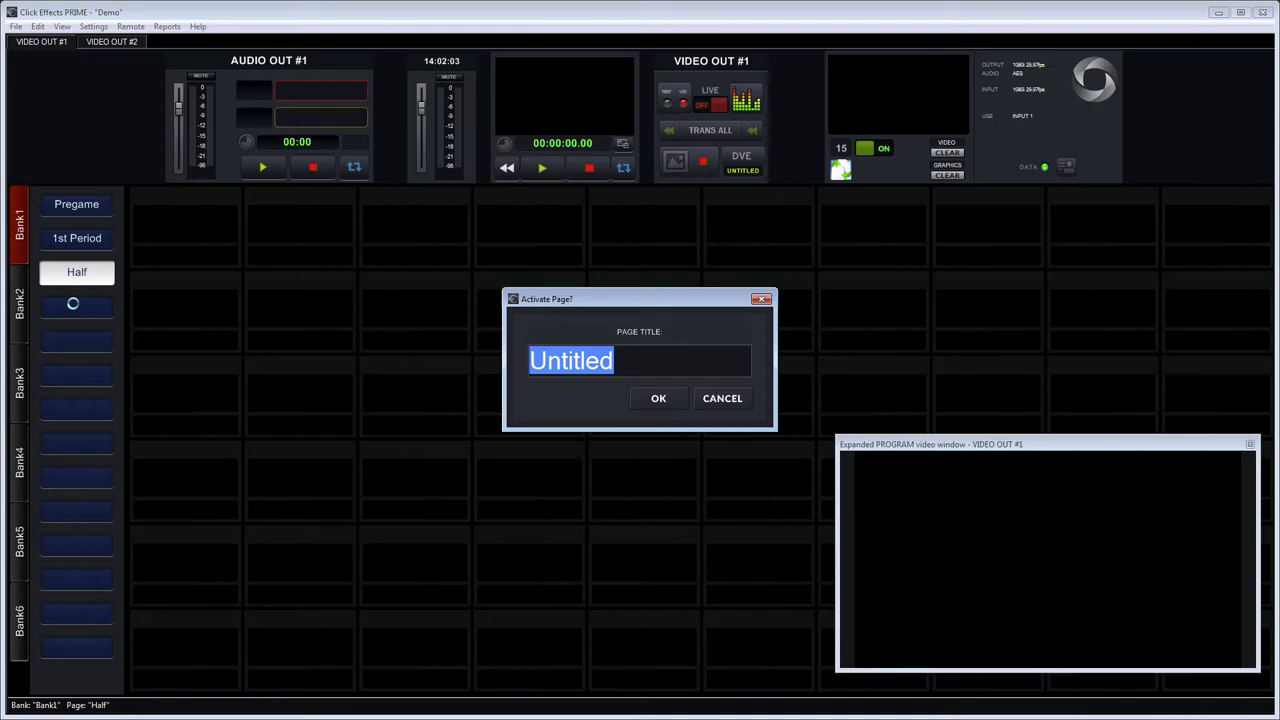
text(Sponsors)
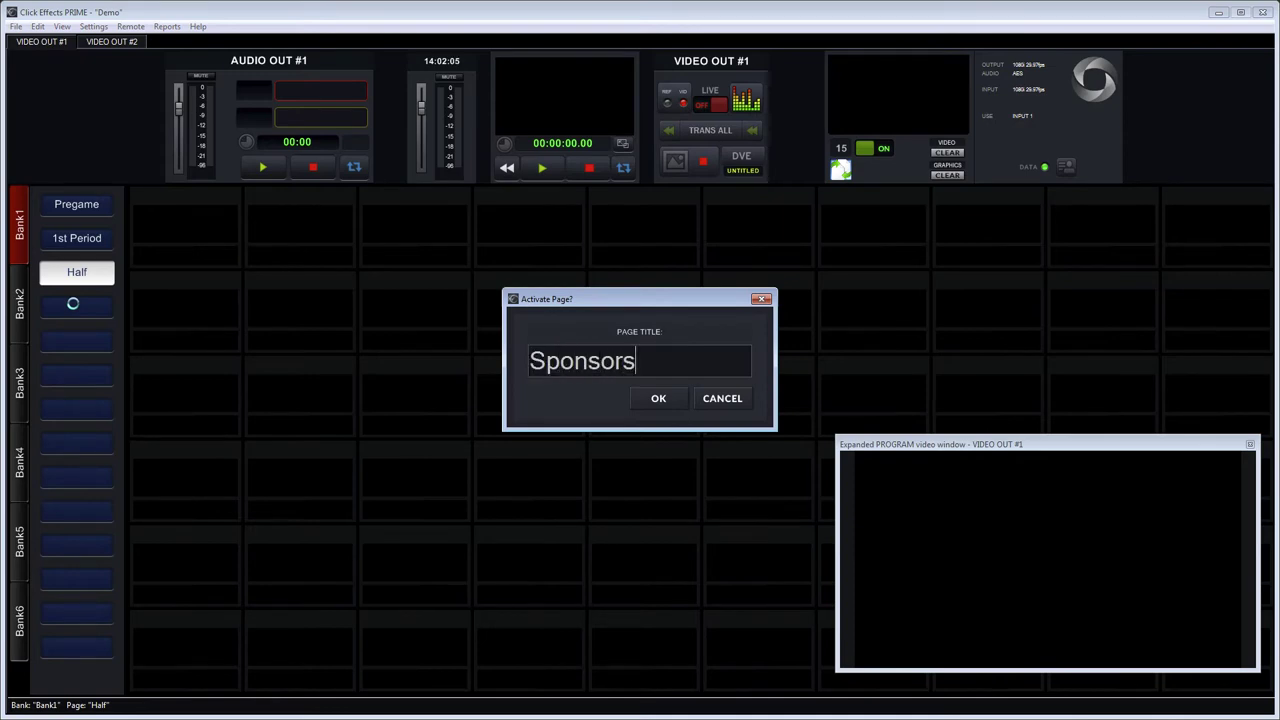
key(Return)
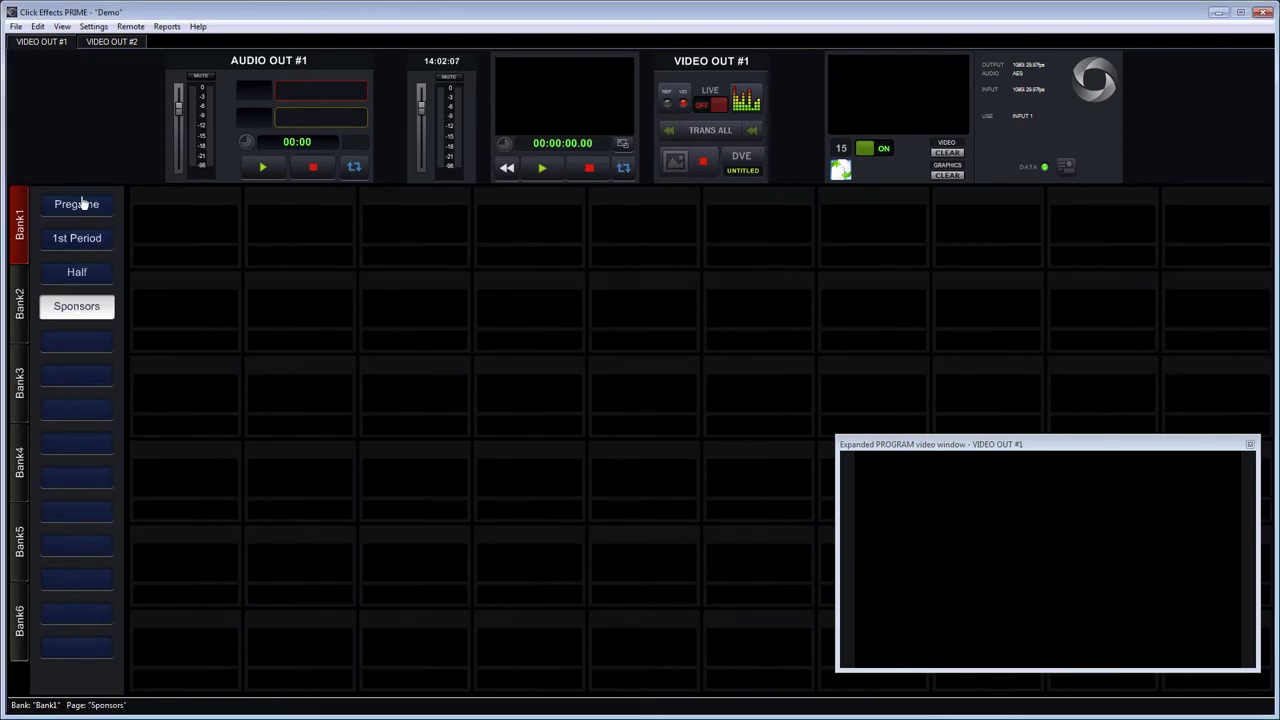
Set the Pregame page colour to red
right_click(84, 205)
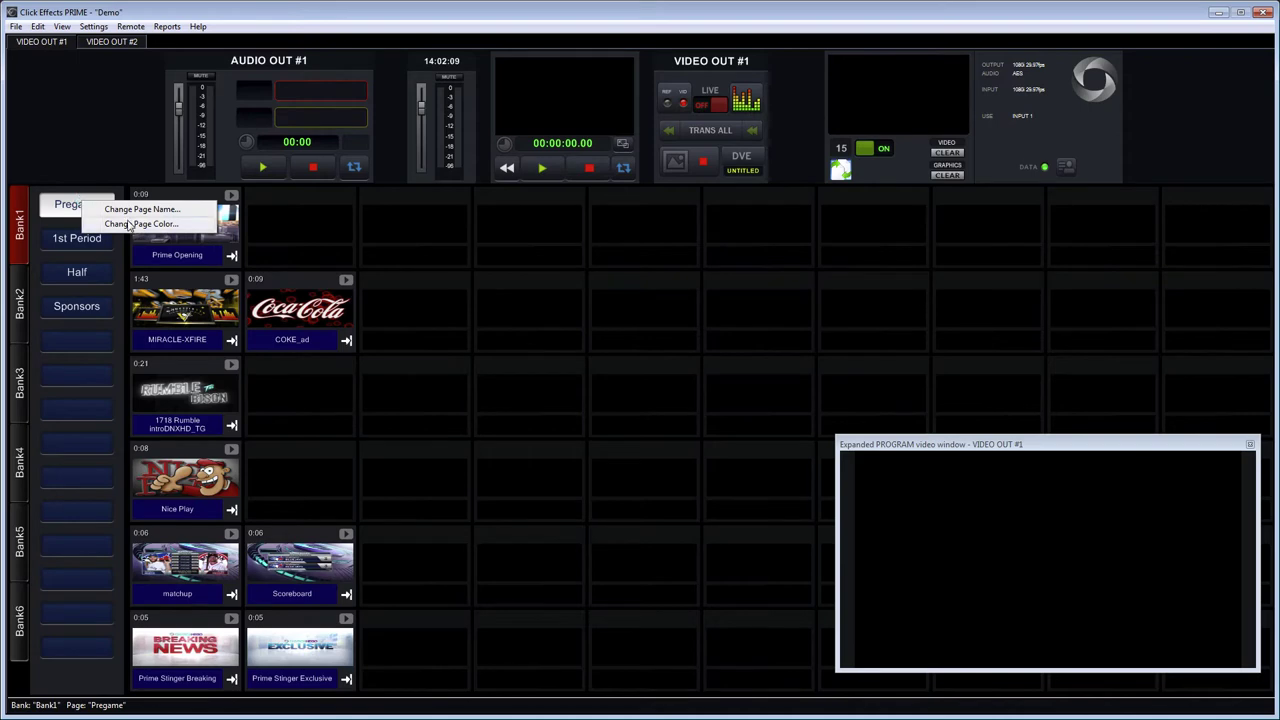
click(128, 224)
click(172, 232)
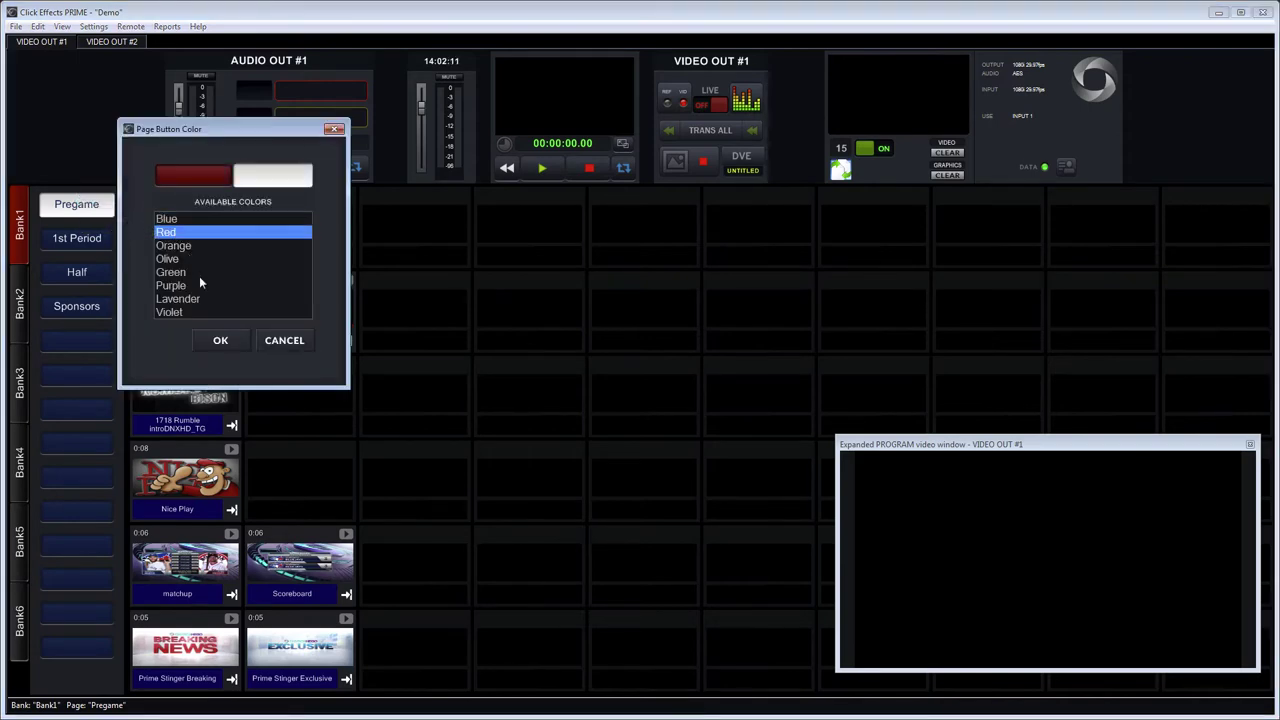
click(222, 341)
Colour the 1st Period page green and the Half page lavender, then return to Pregame
right_click(80, 240)
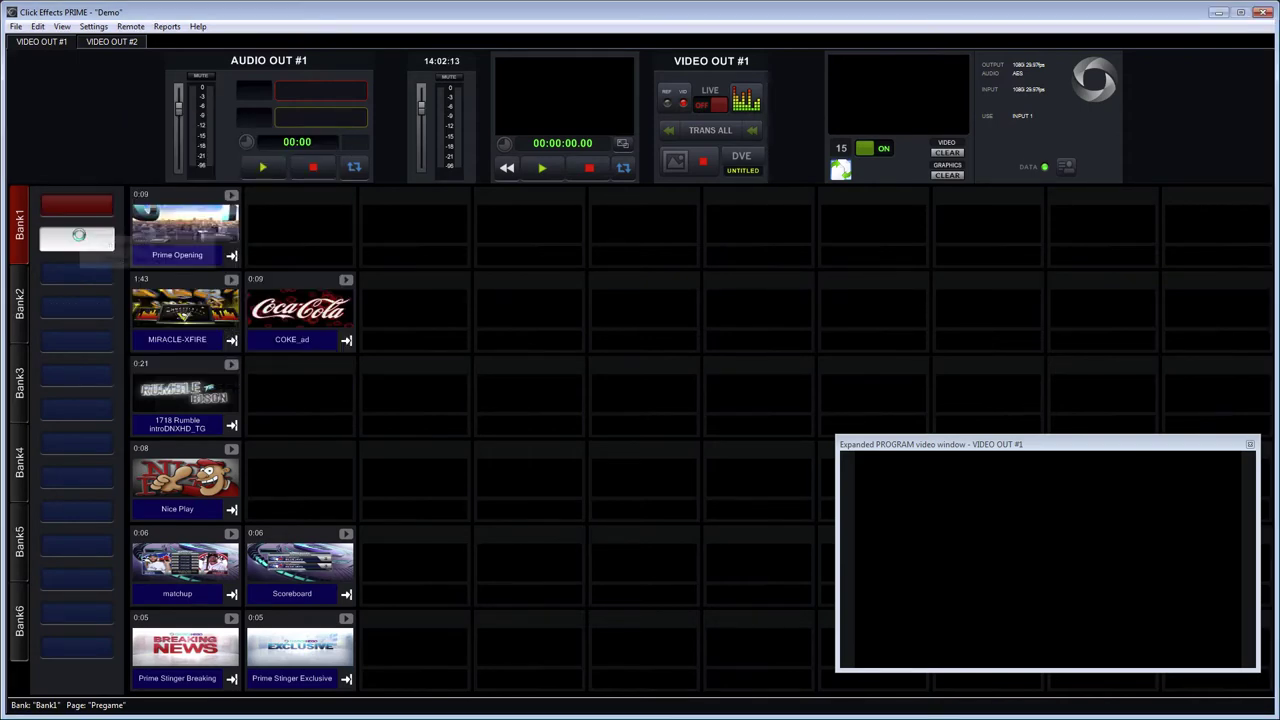
click(138, 260)
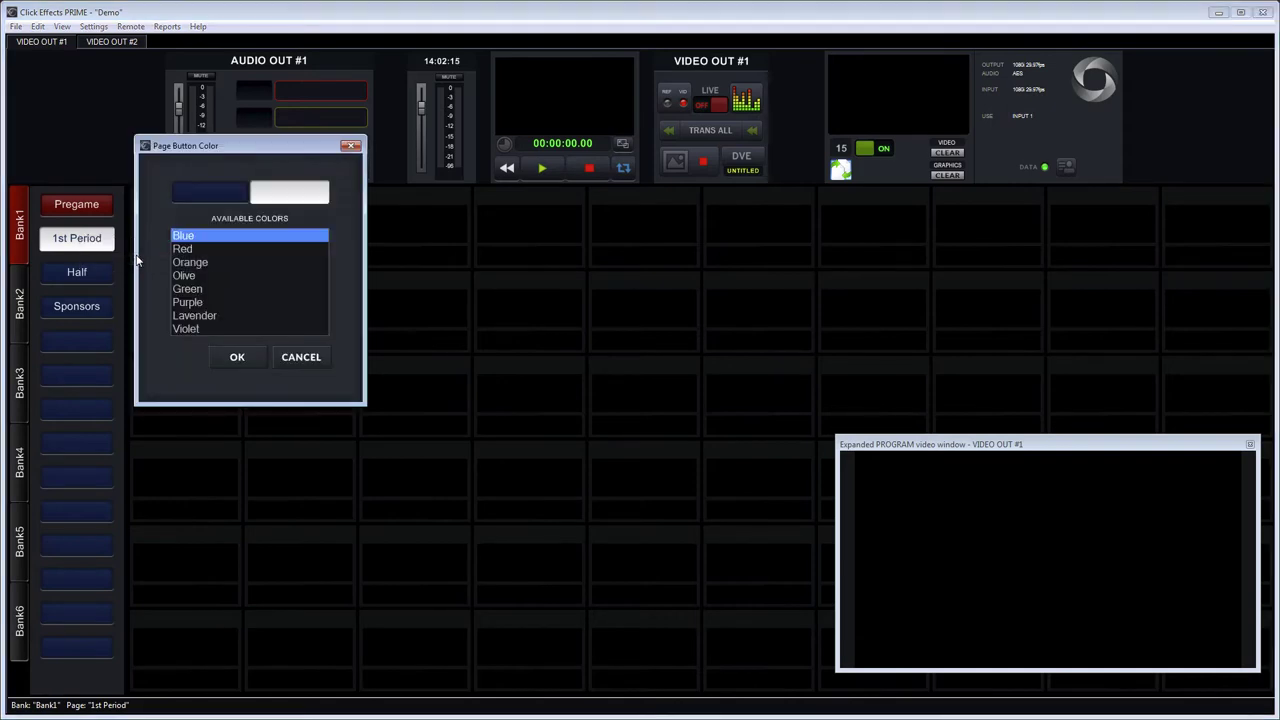
click(194, 290)
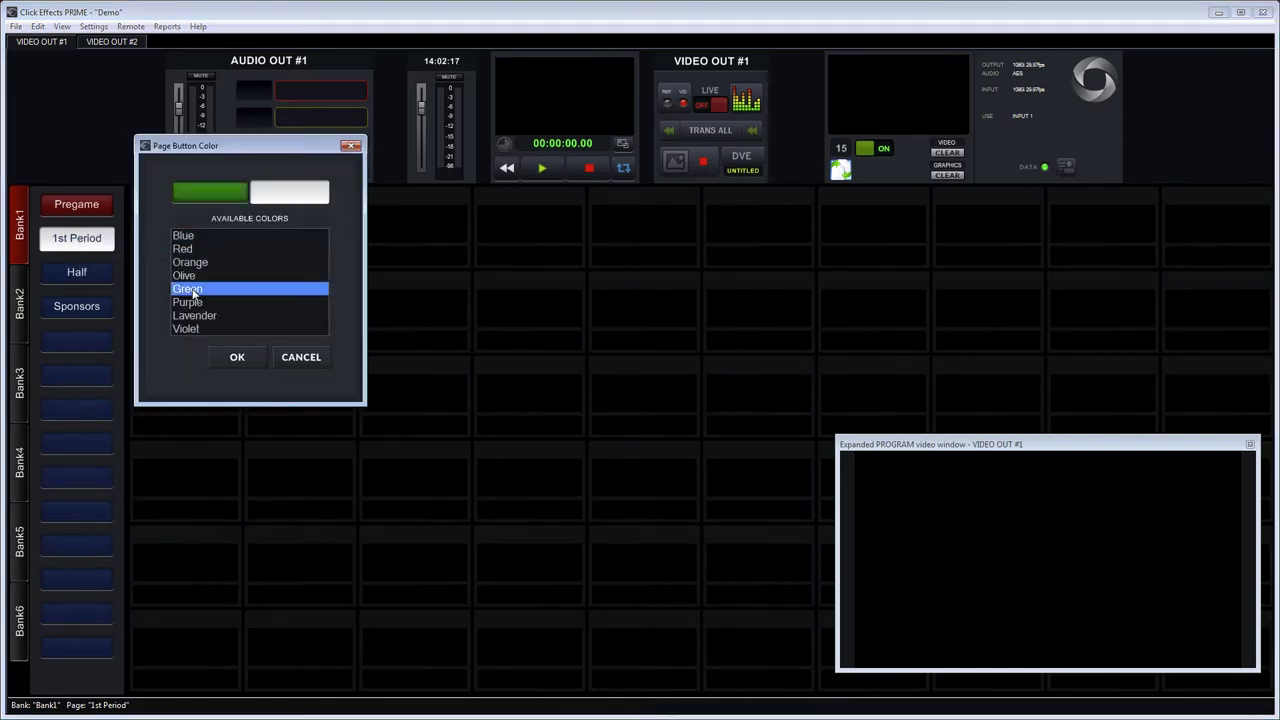
click(238, 357)
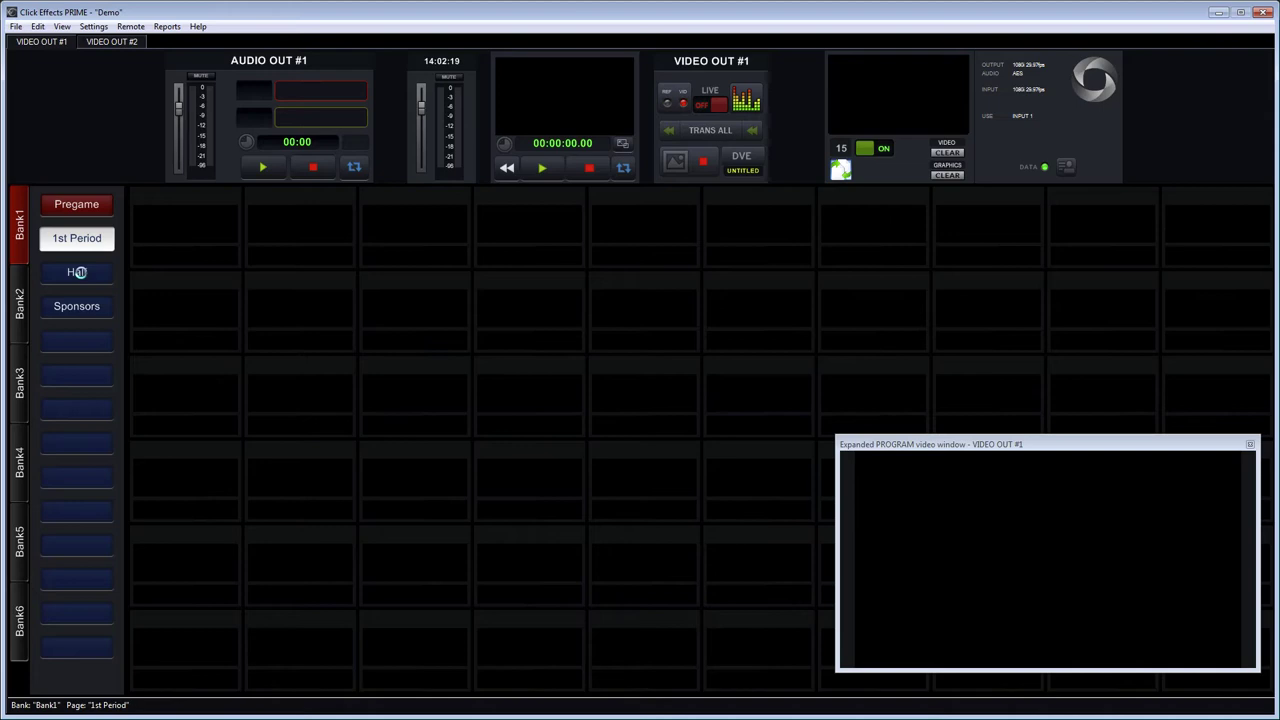
right_click(84, 279)
click(135, 299)
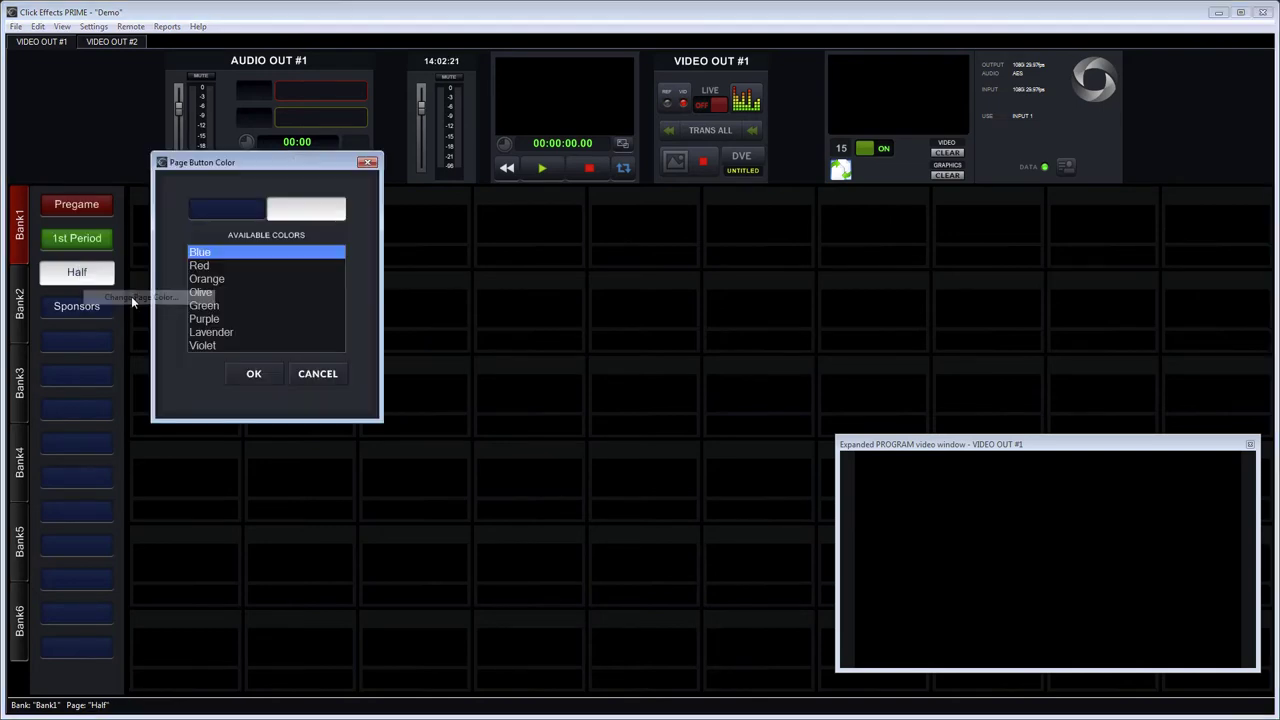
click(208, 335)
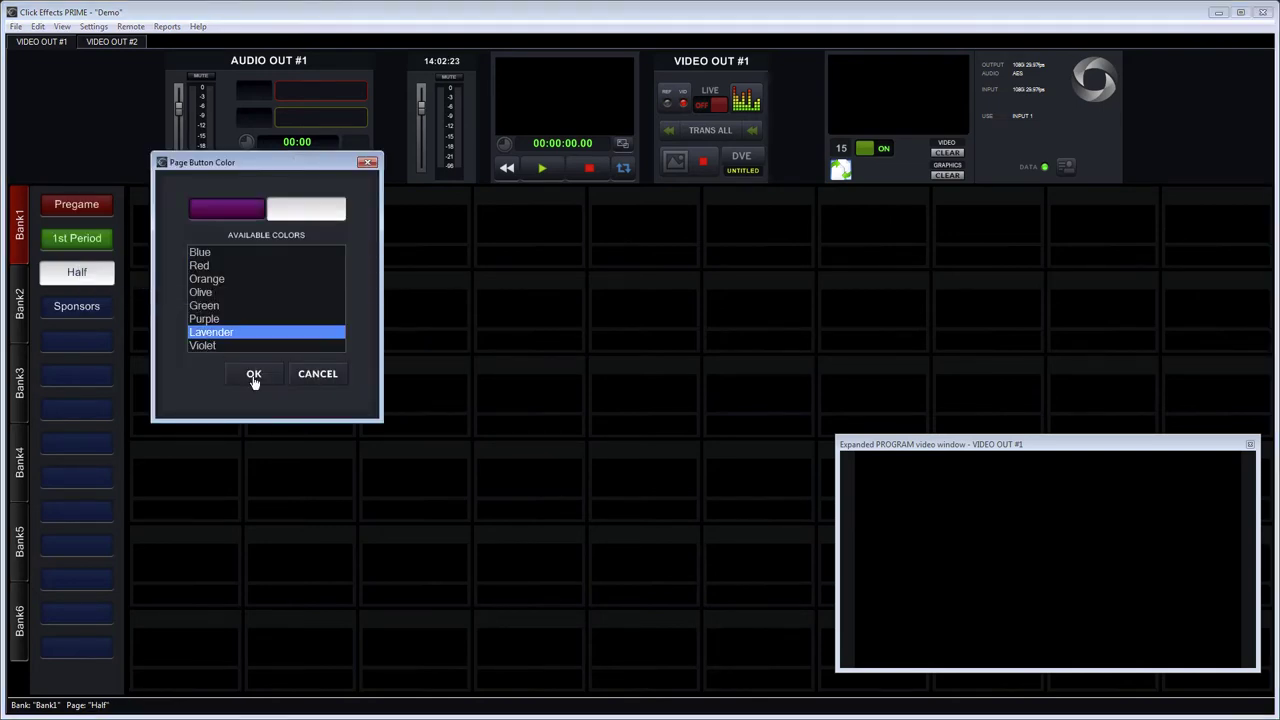
click(255, 376)
click(80, 205)
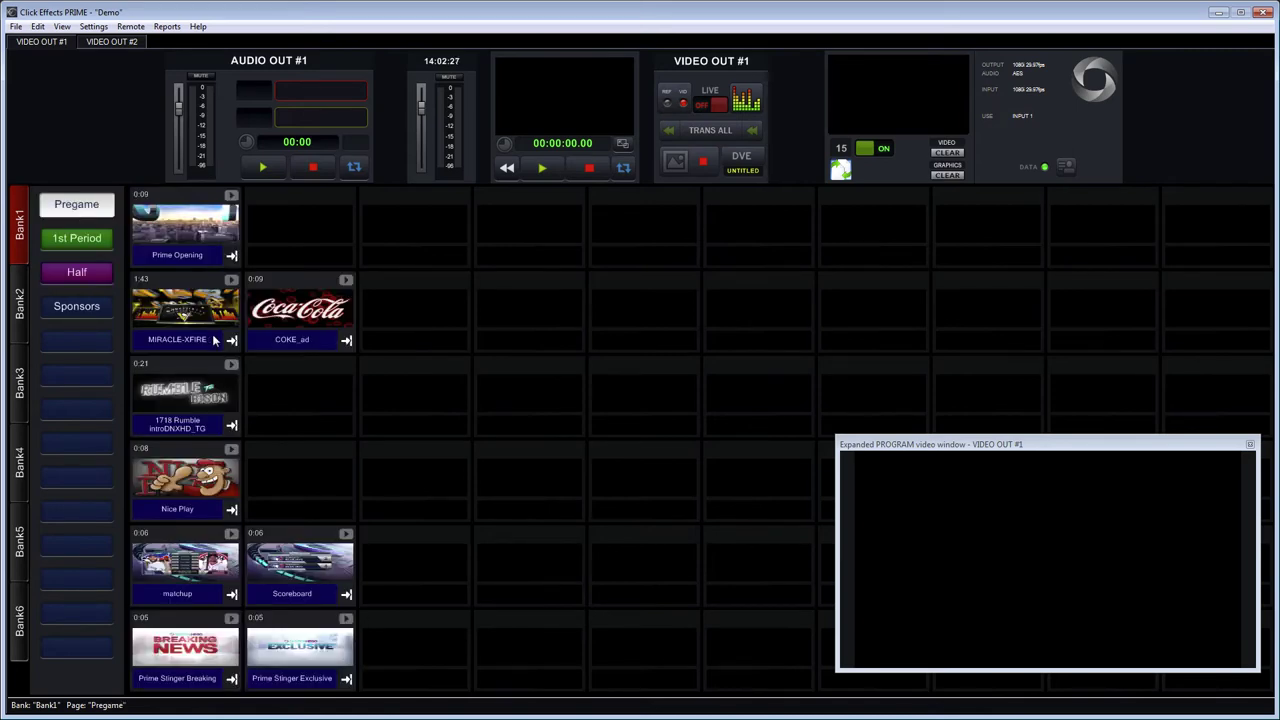
In Organizer Mode, move MIRACLE-XFIRE and Scoreboard to 1st Period, matchup to Half, COKE_ad to Sponsors
key(ctrl+o)
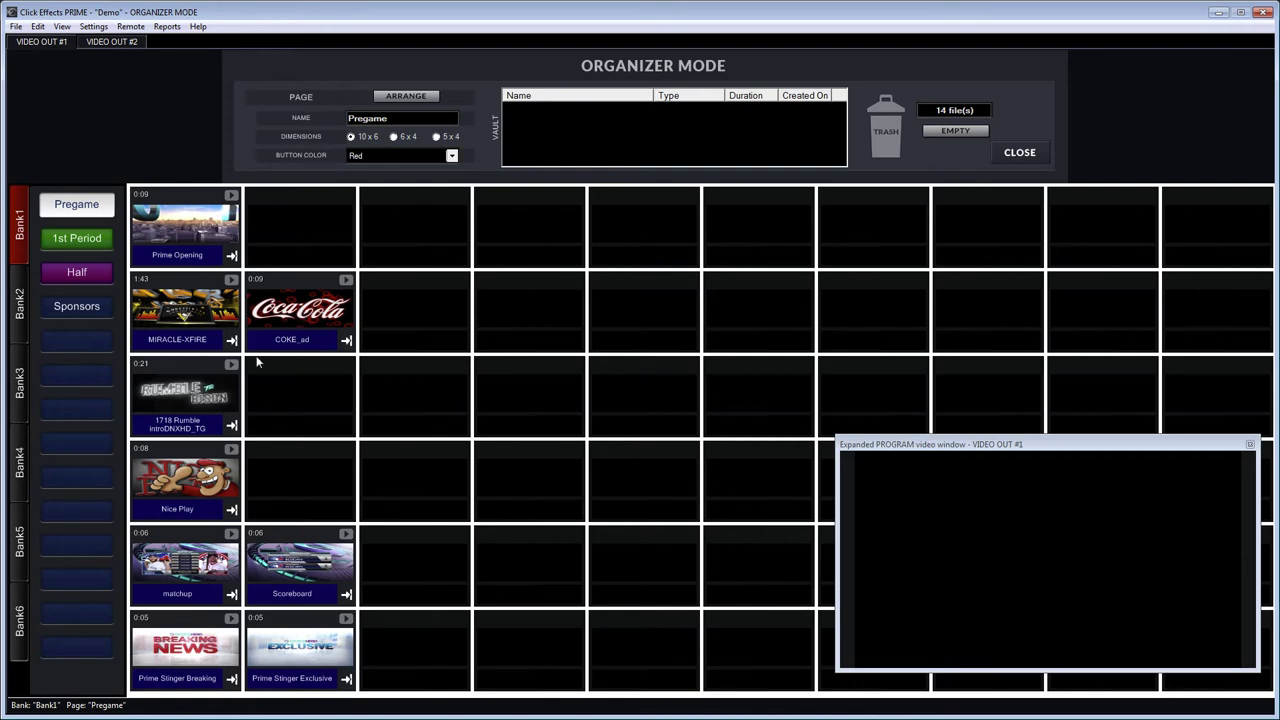
drag(193, 313, 90, 246)
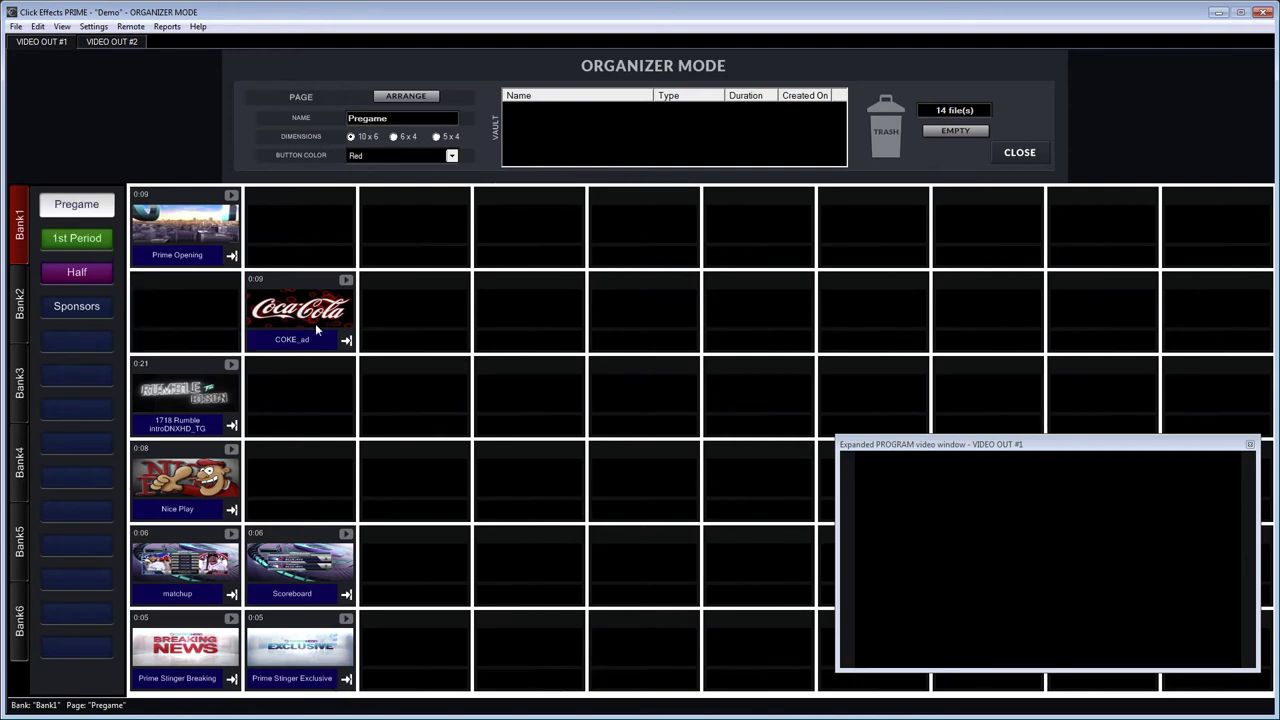
click(193, 568)
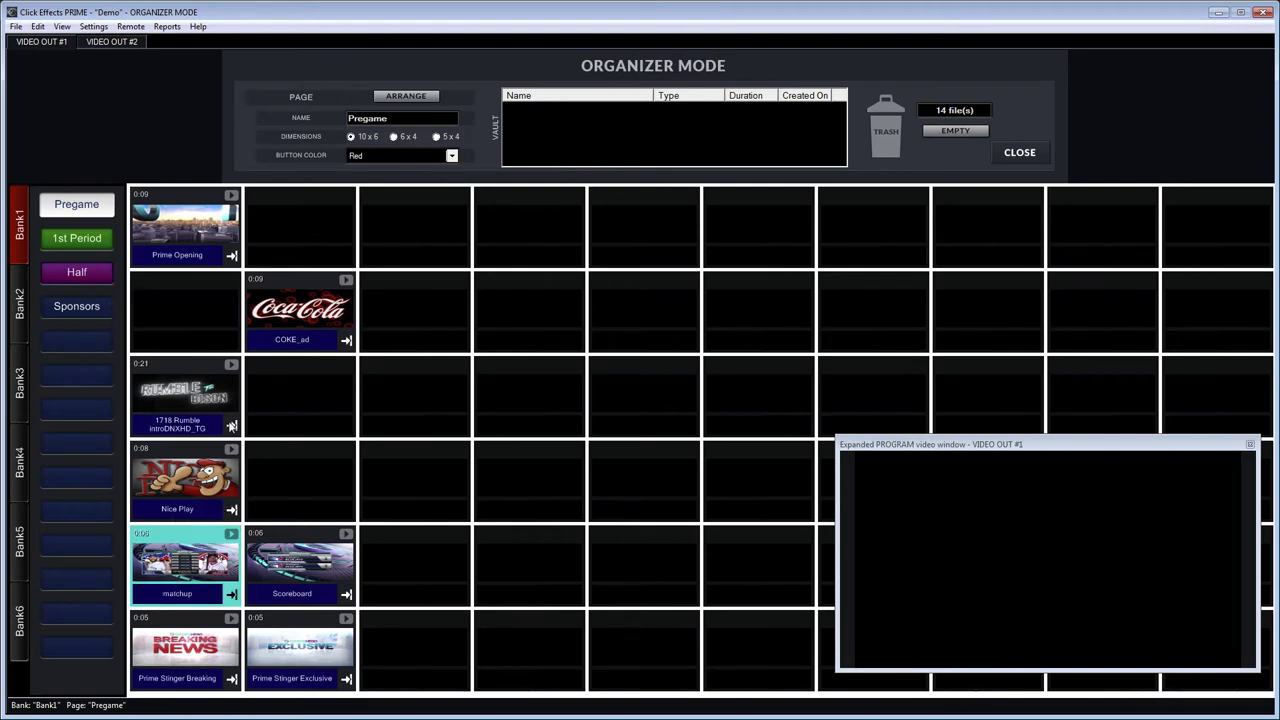
drag(230, 425, 102, 276)
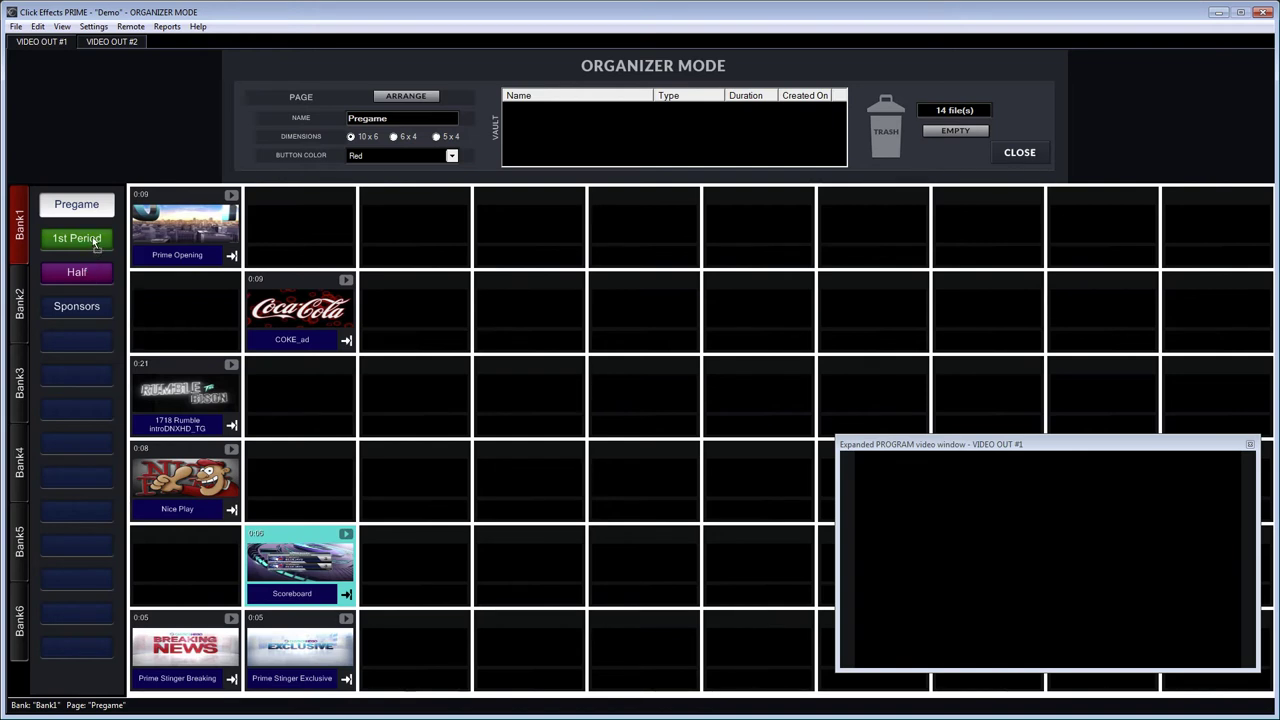
drag(95, 243, 95, 243)
drag(300, 318, 100, 309)
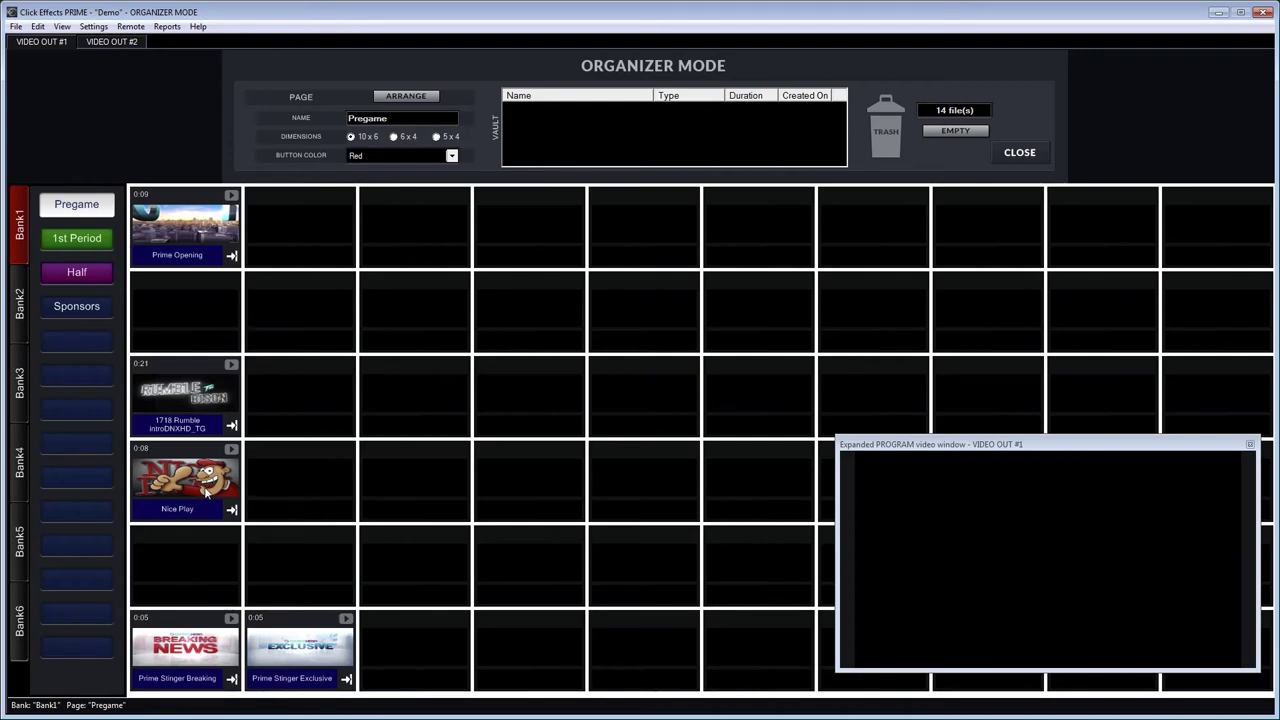
Create a new page named 'Prompts'
click(74, 341)
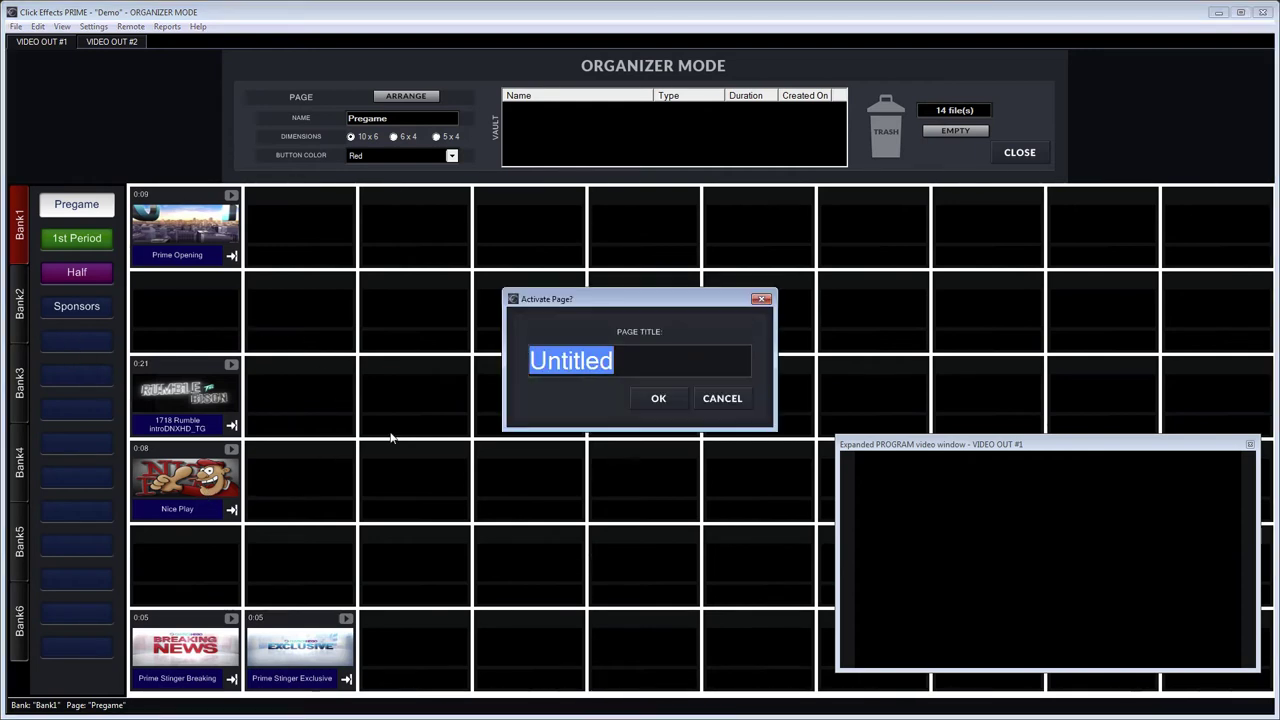
text(Prom)
key(BackSpace)
key(BackSpace)
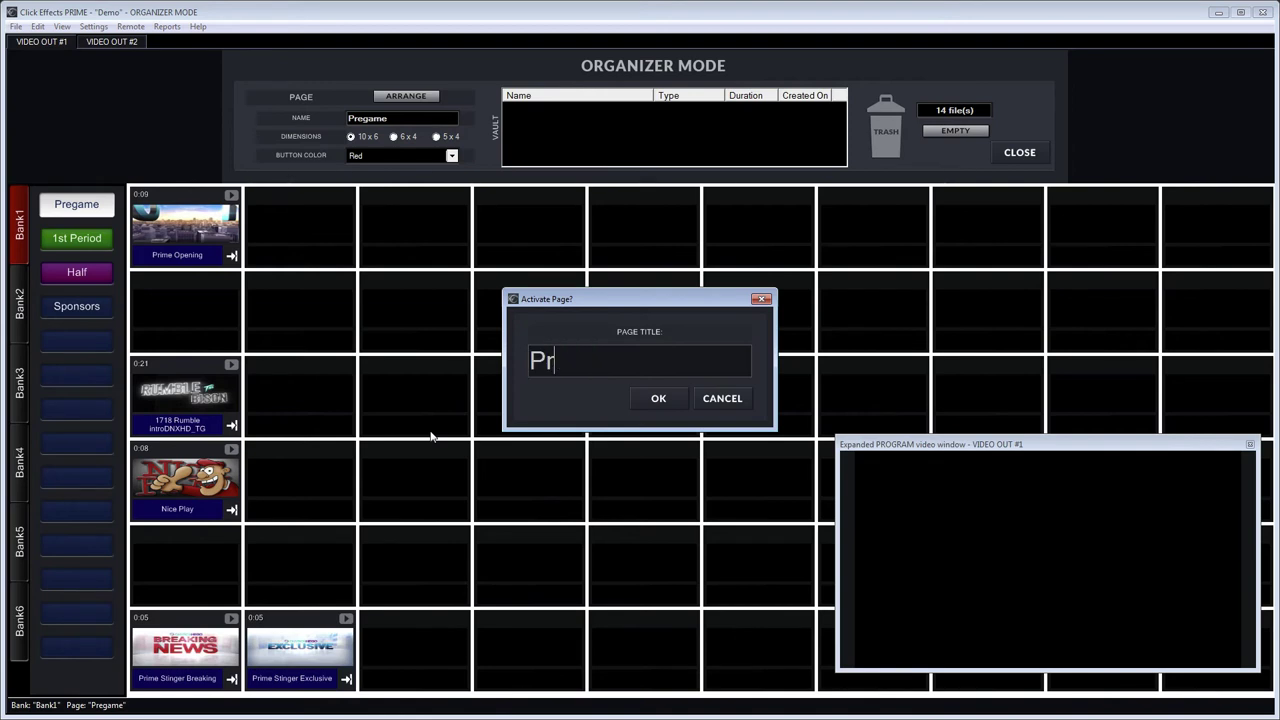
text(ompts)
key(Return)
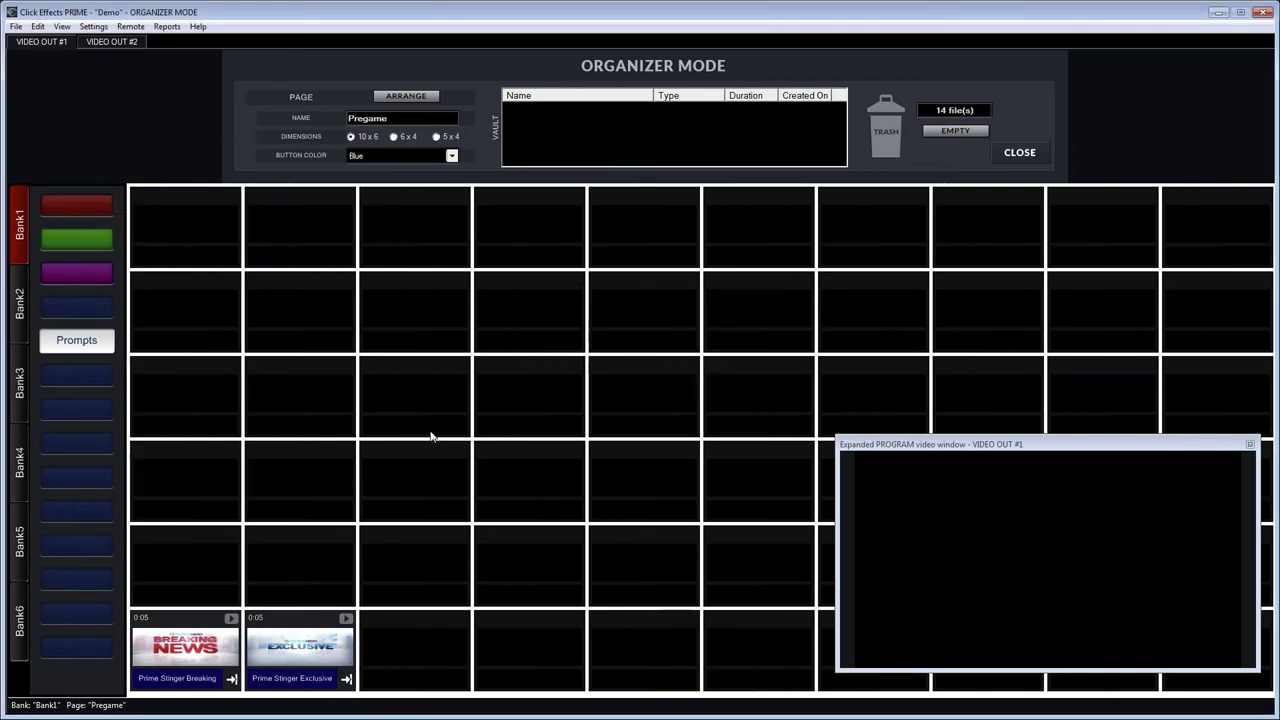
Move Nice Play and 1718 Rumble from Pregame onto the Prompts page
click(87, 208)
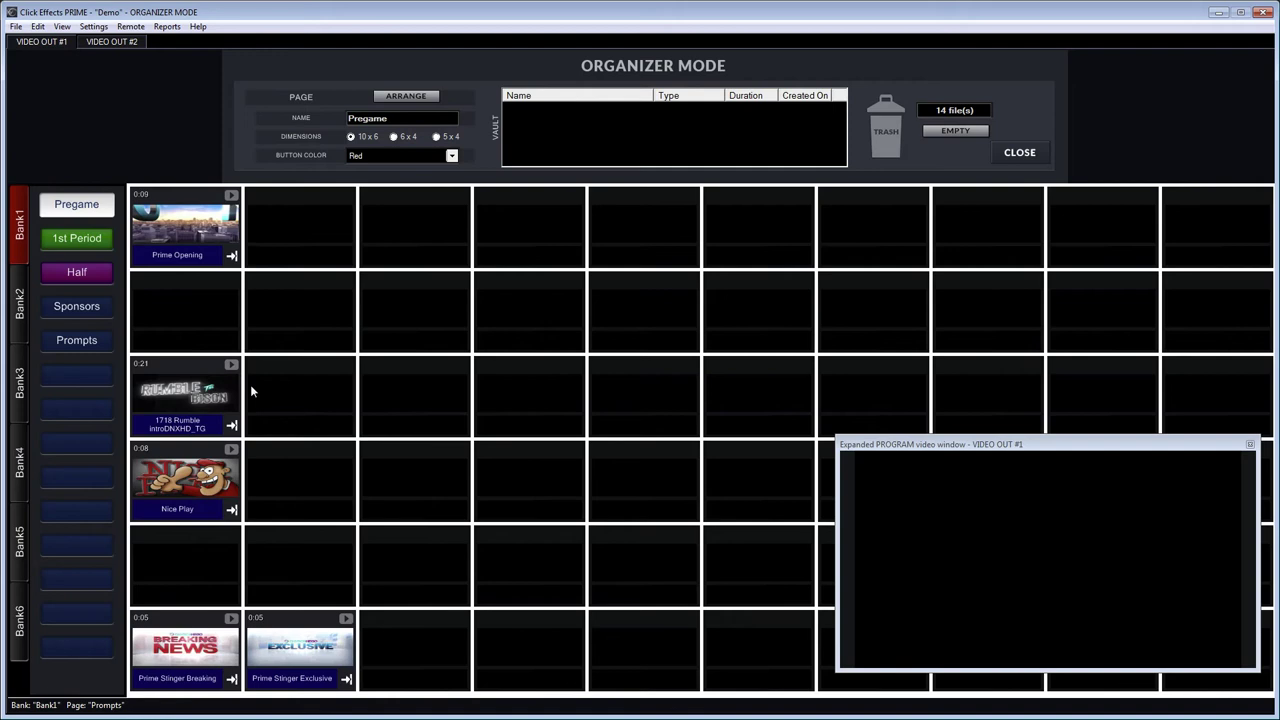
click(195, 490)
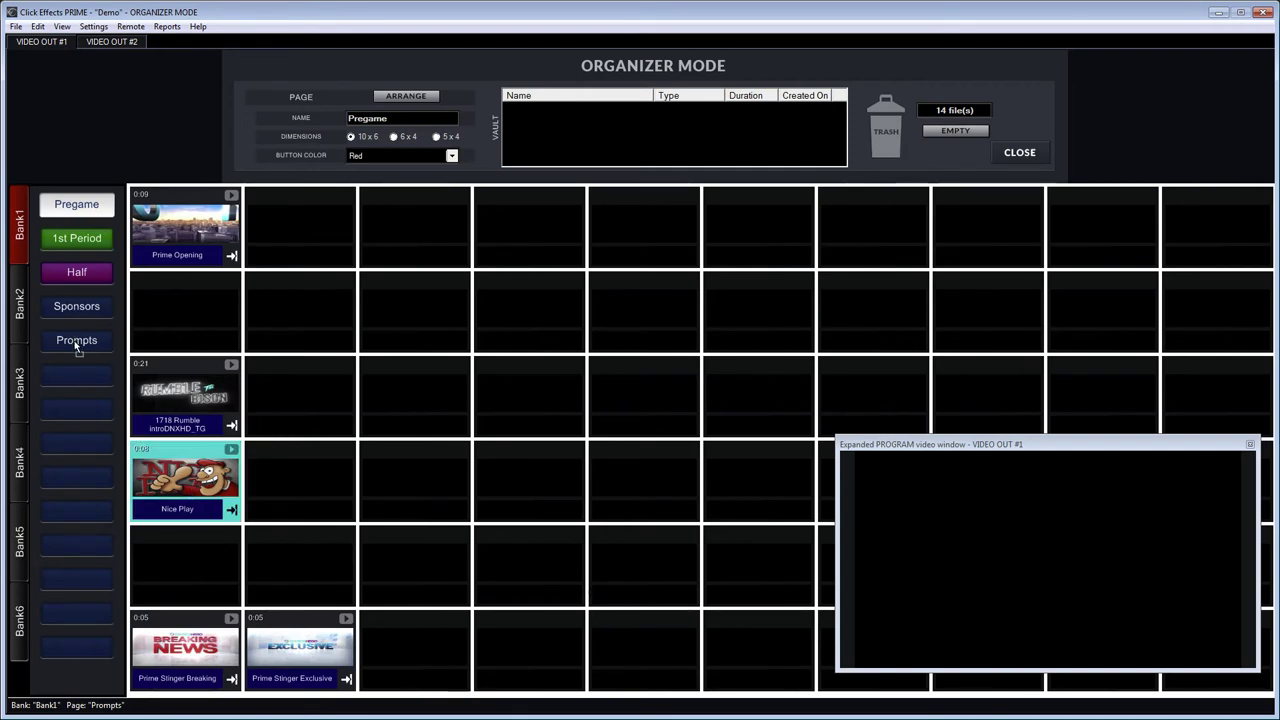
drag(83, 344, 101, 343)
click(159, 363)
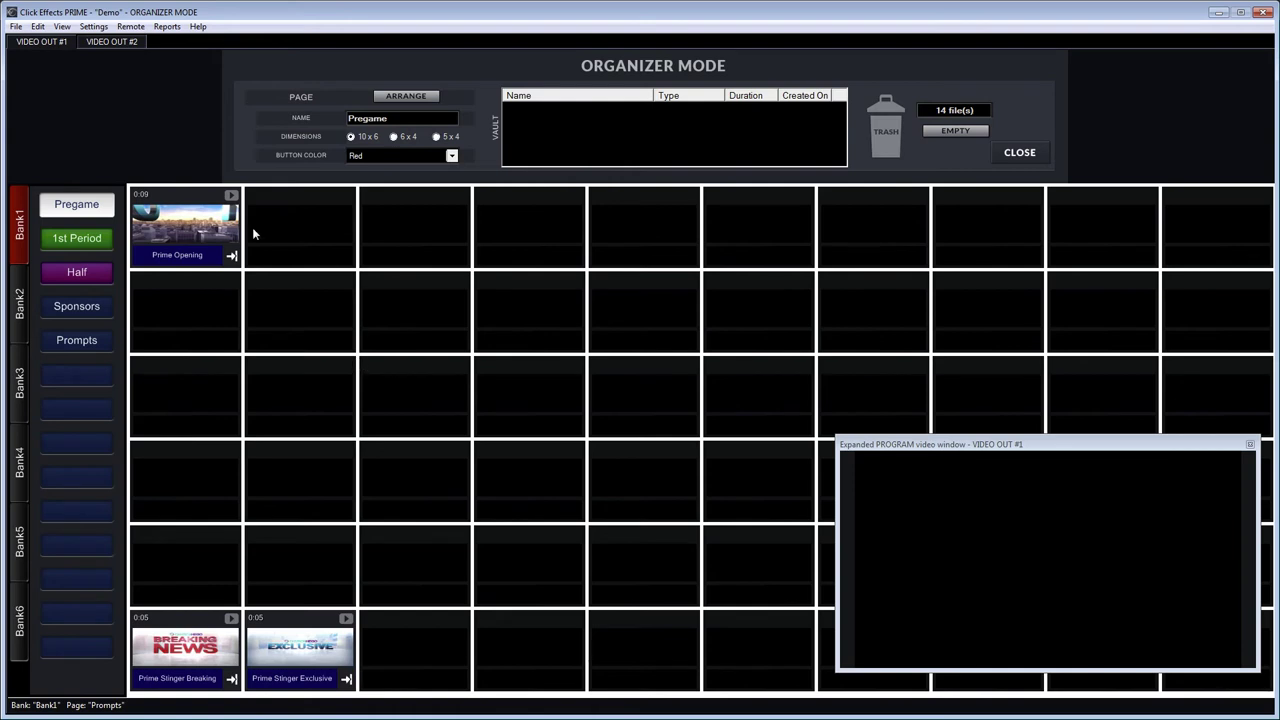
Close Organizer Mode and play Prime Opening, Scoreboard, Nice Play from Prompts, then Scoreboard again
click(1010, 156)
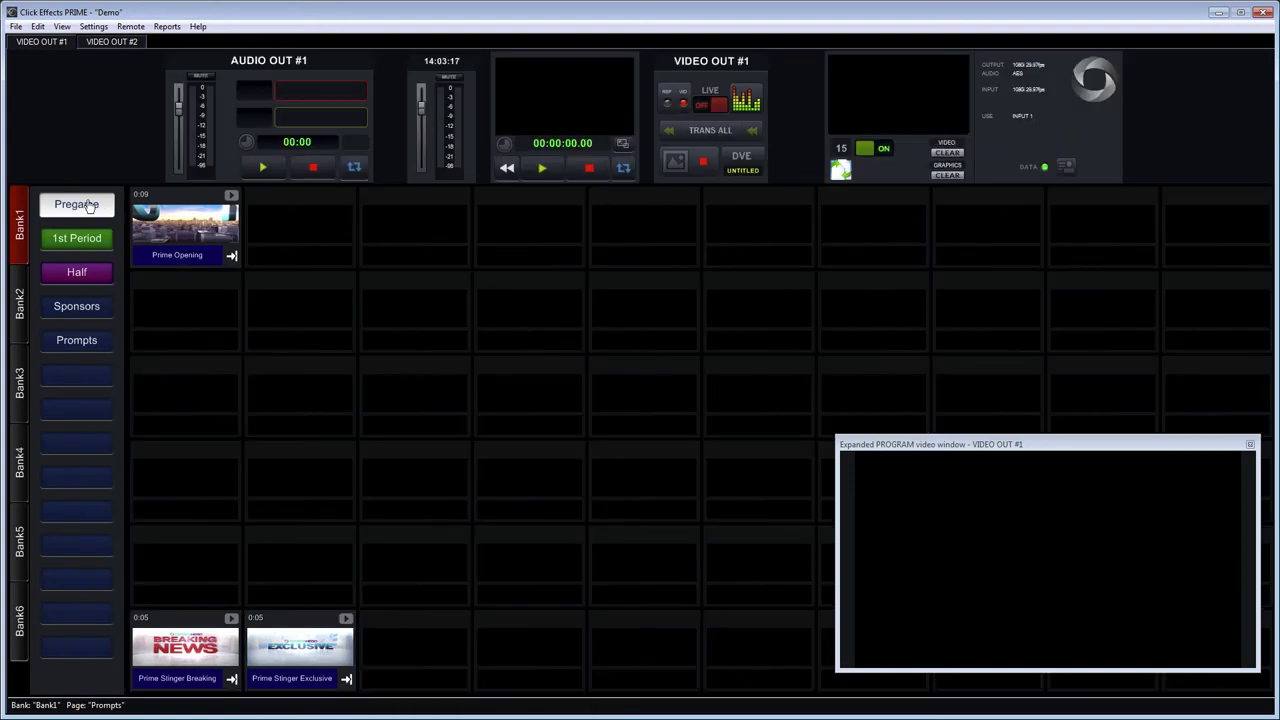
click(186, 229)
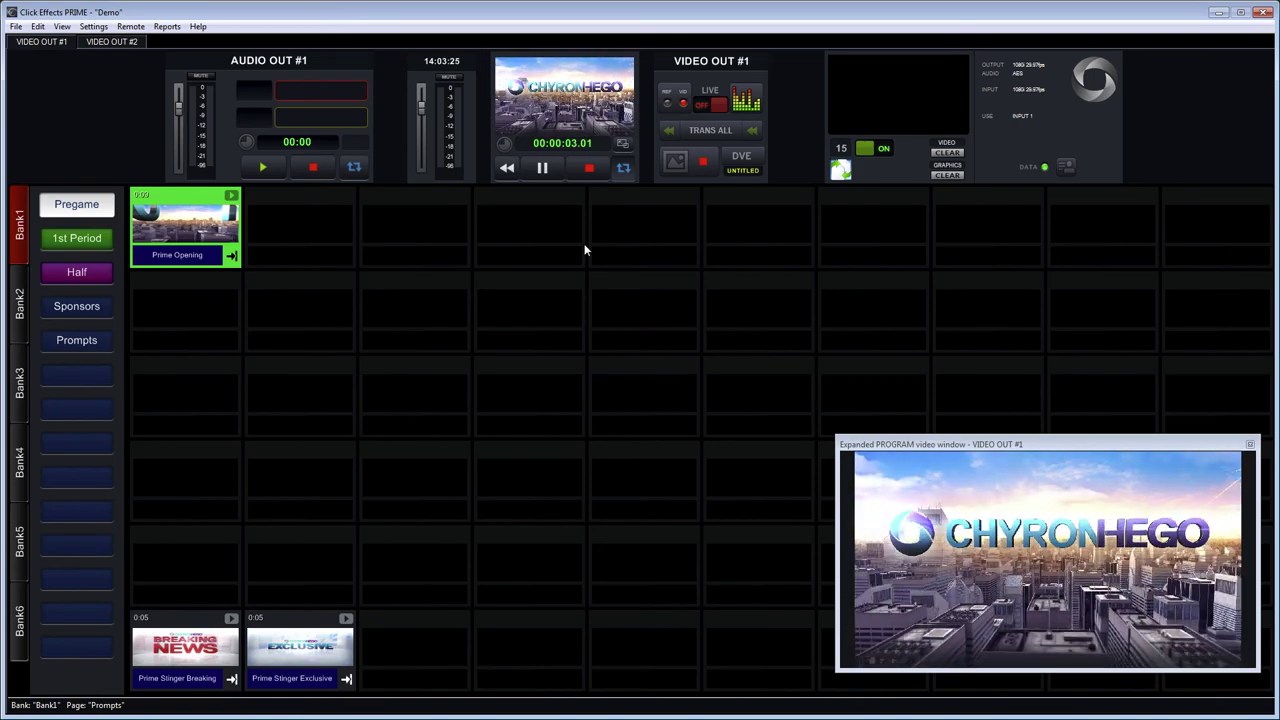
click(77, 240)
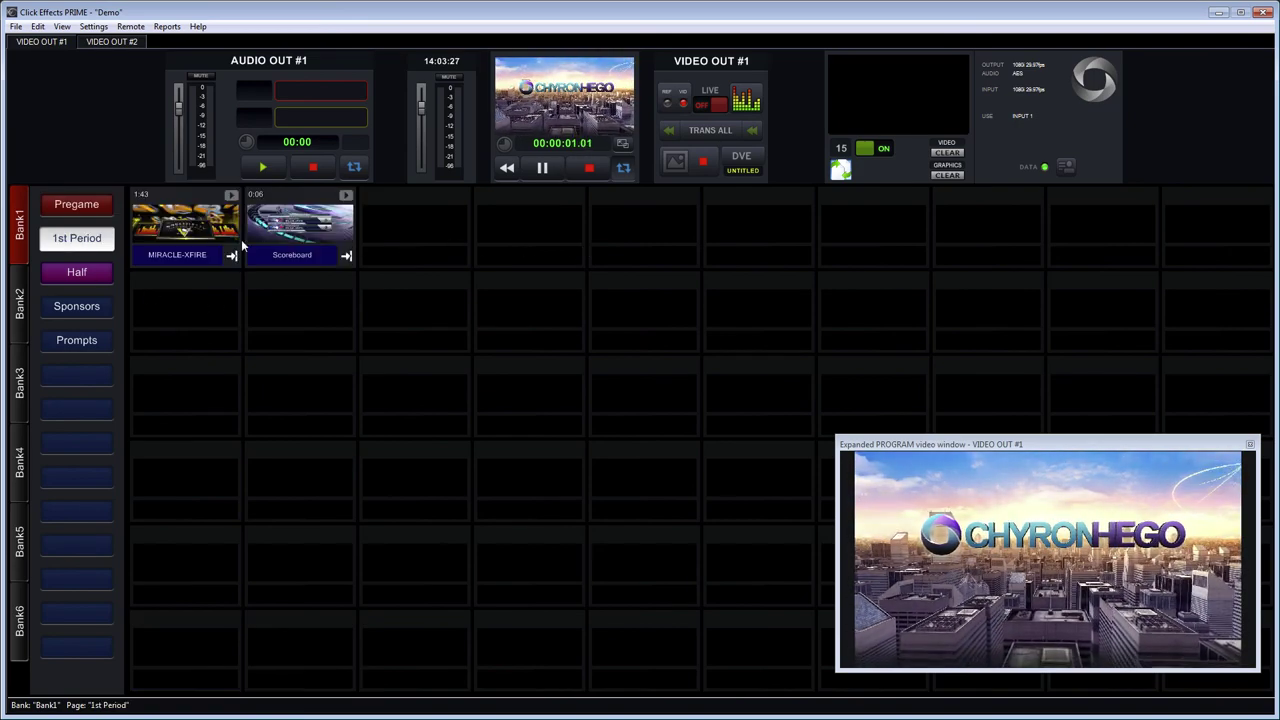
click(294, 233)
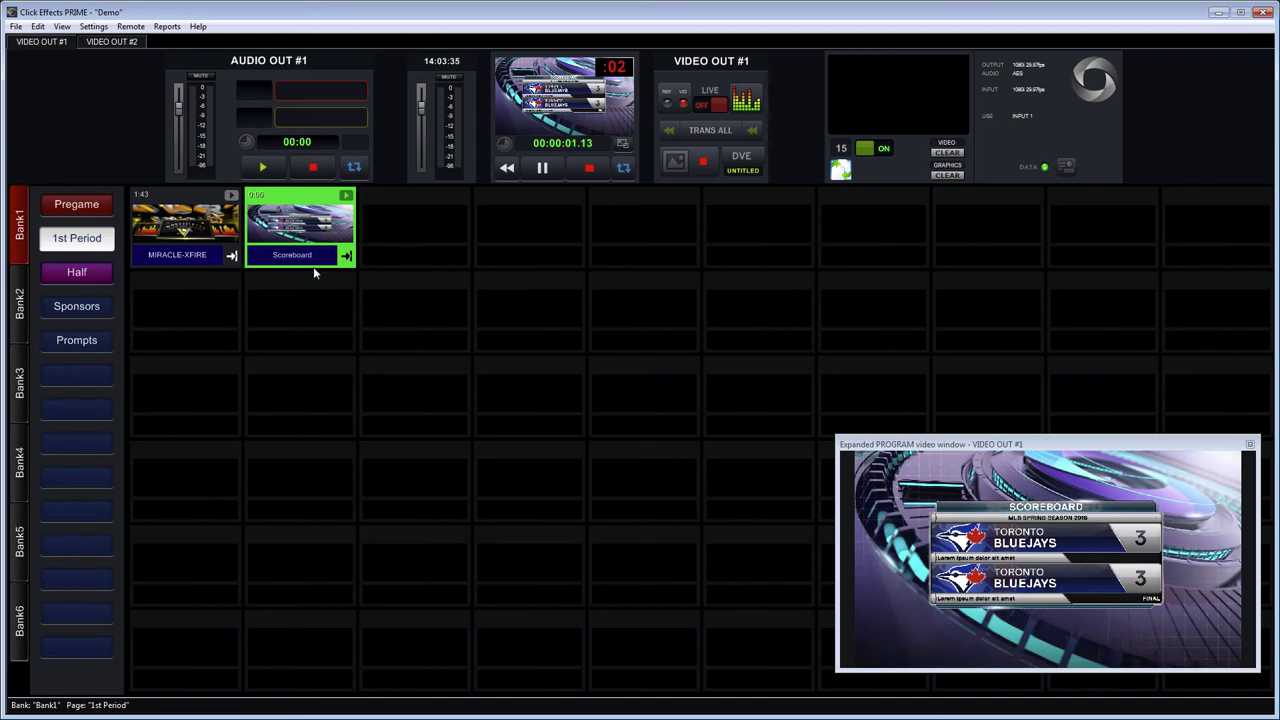
click(89, 343)
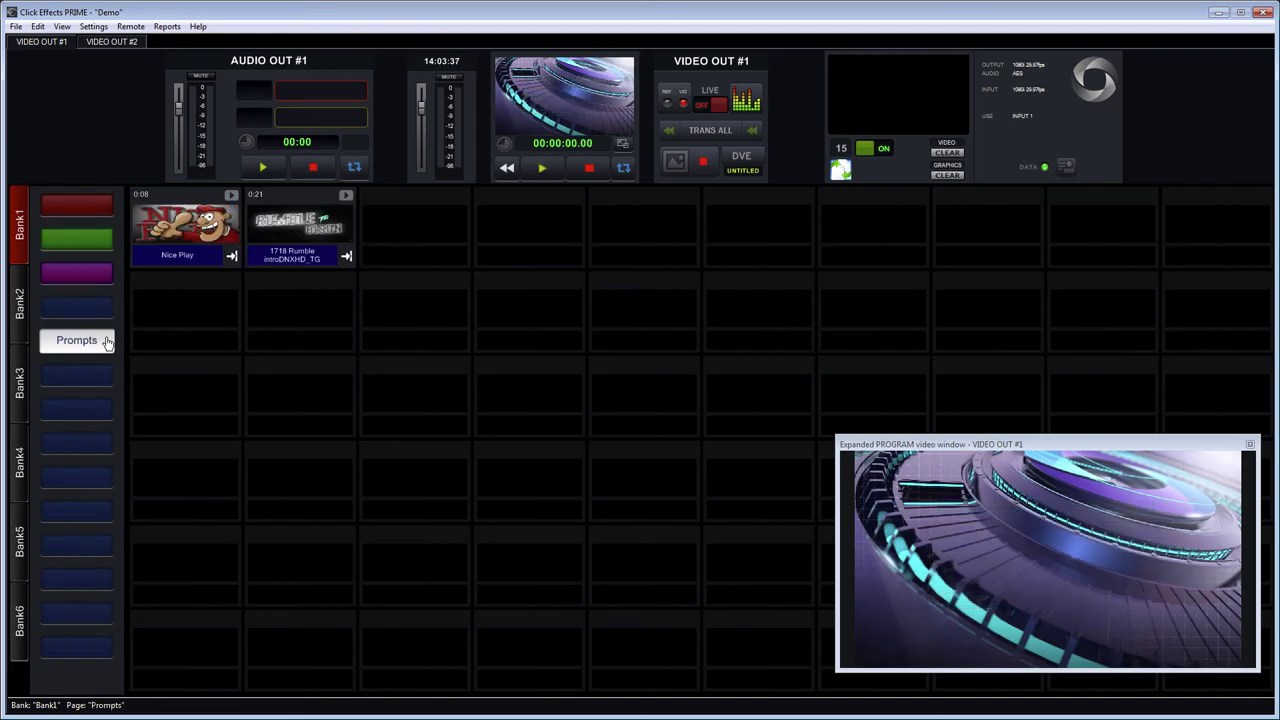
click(190, 230)
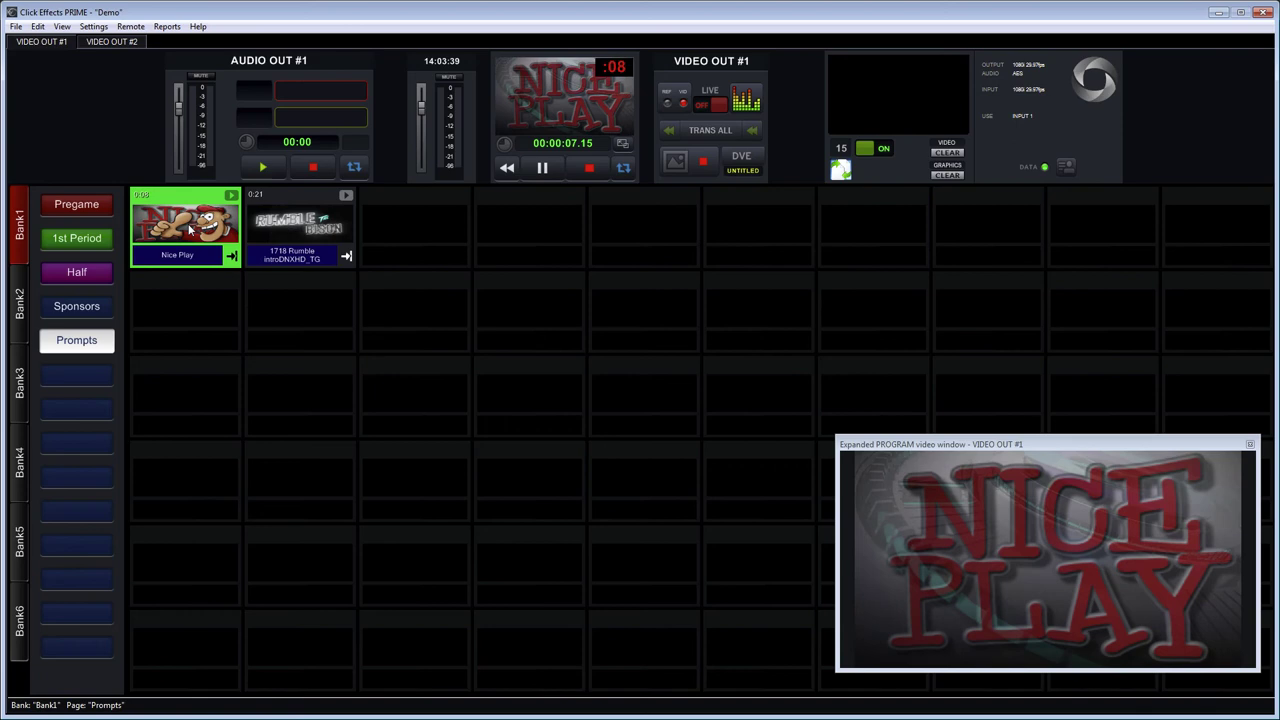
click(87, 240)
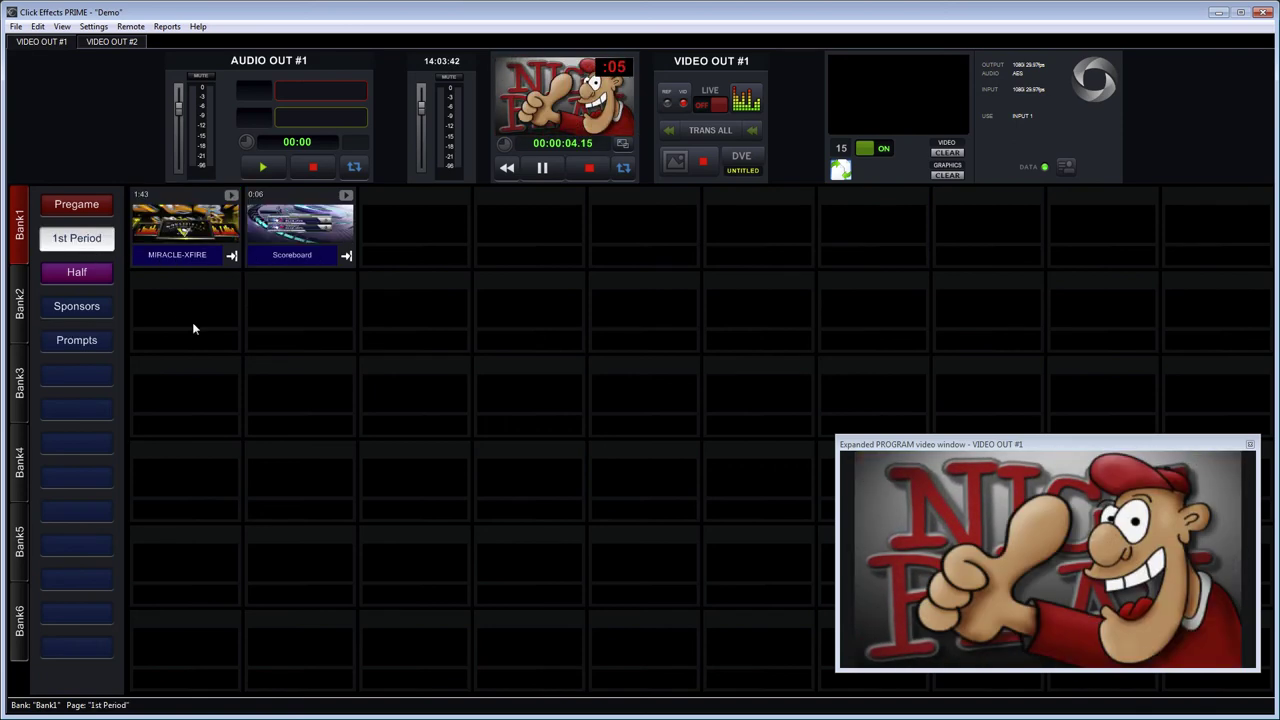
click(300, 234)
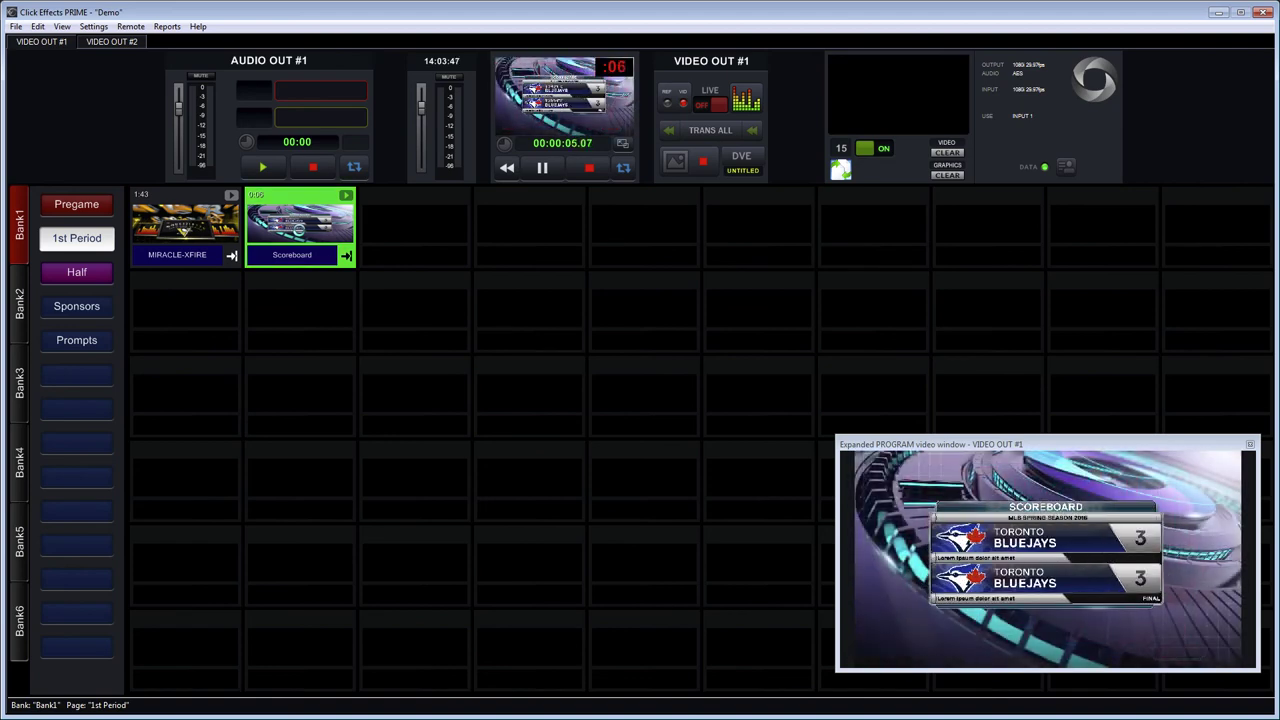
Play matchup from the Half page, then COKE_ad from the Sponsors page
click(88, 276)
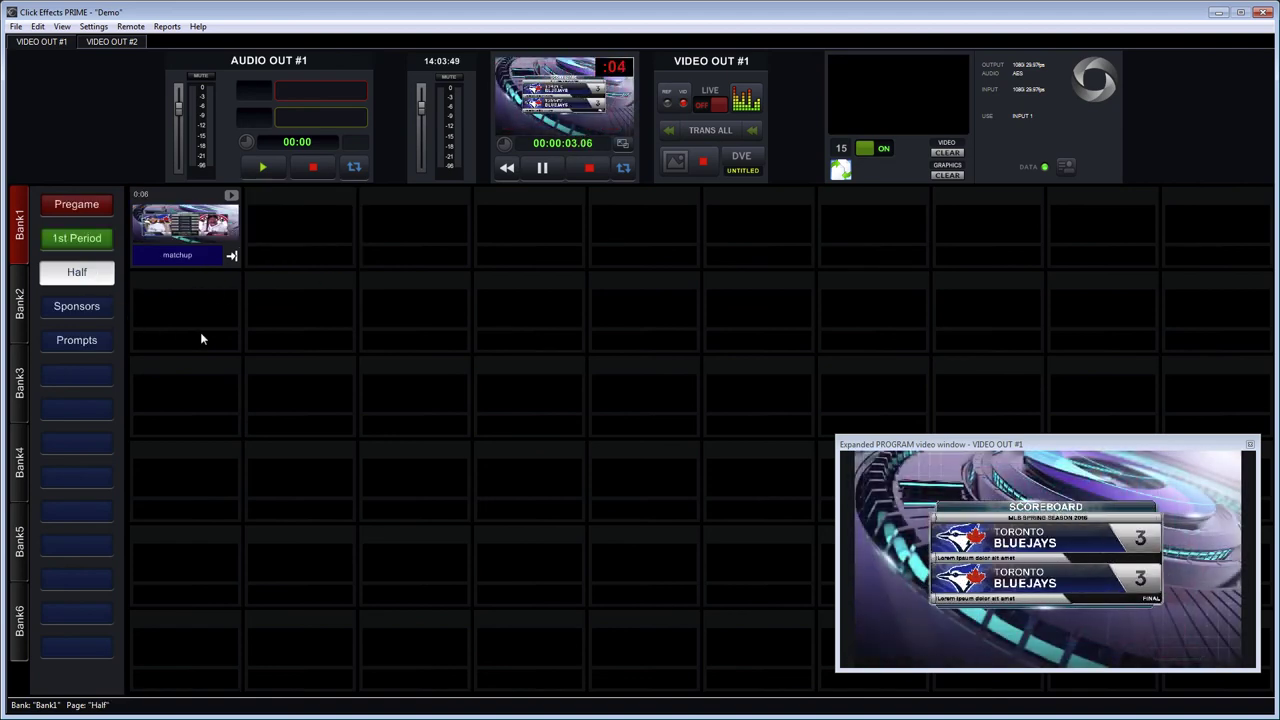
click(192, 236)
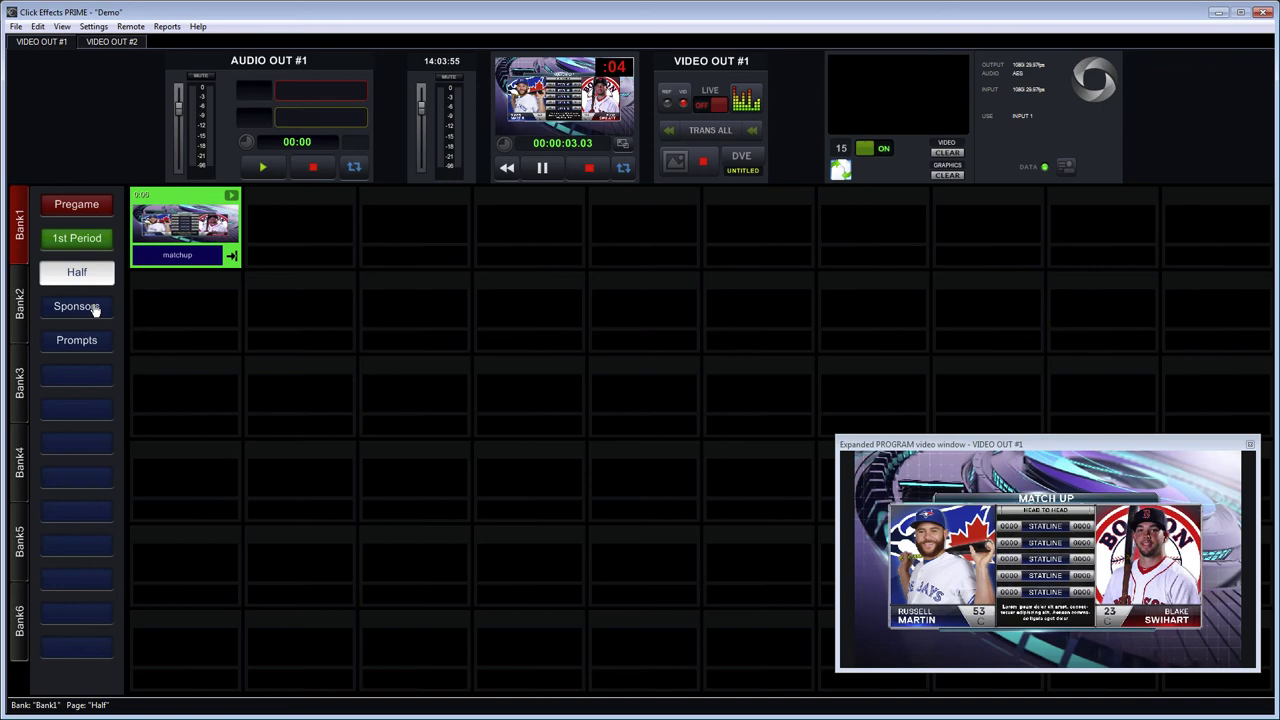
click(83, 305)
click(189, 233)
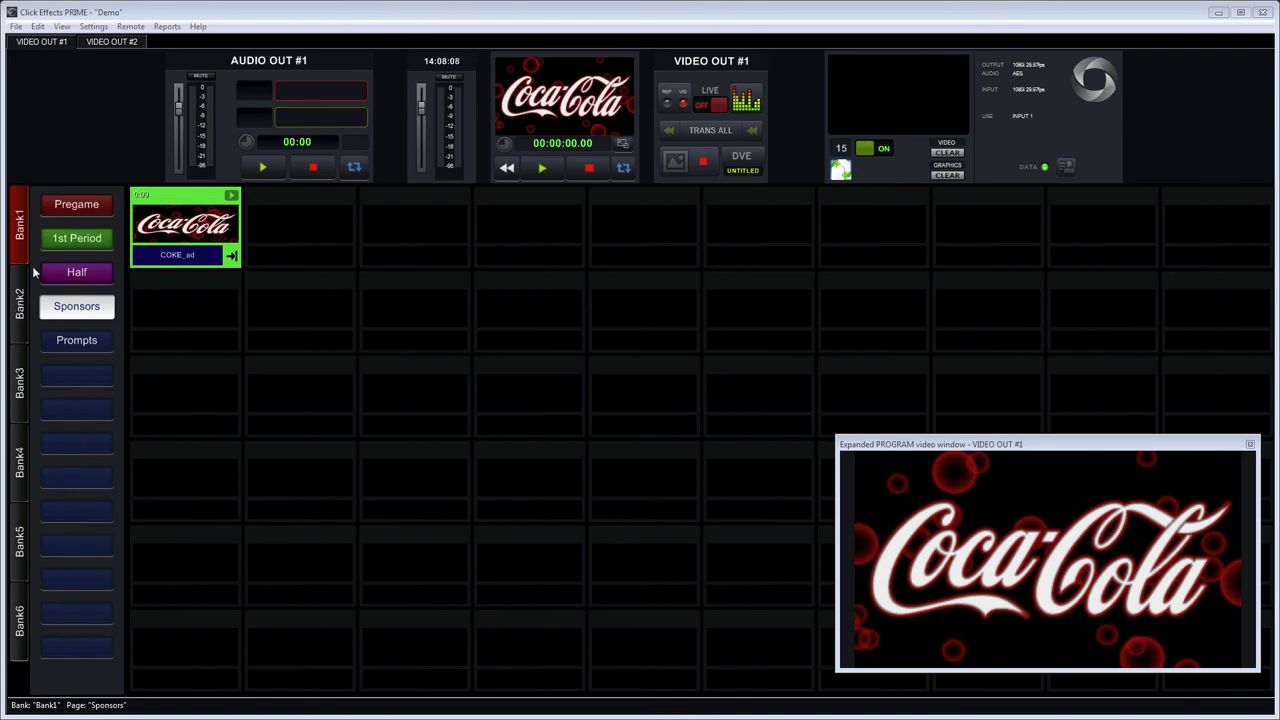
click(18, 300)
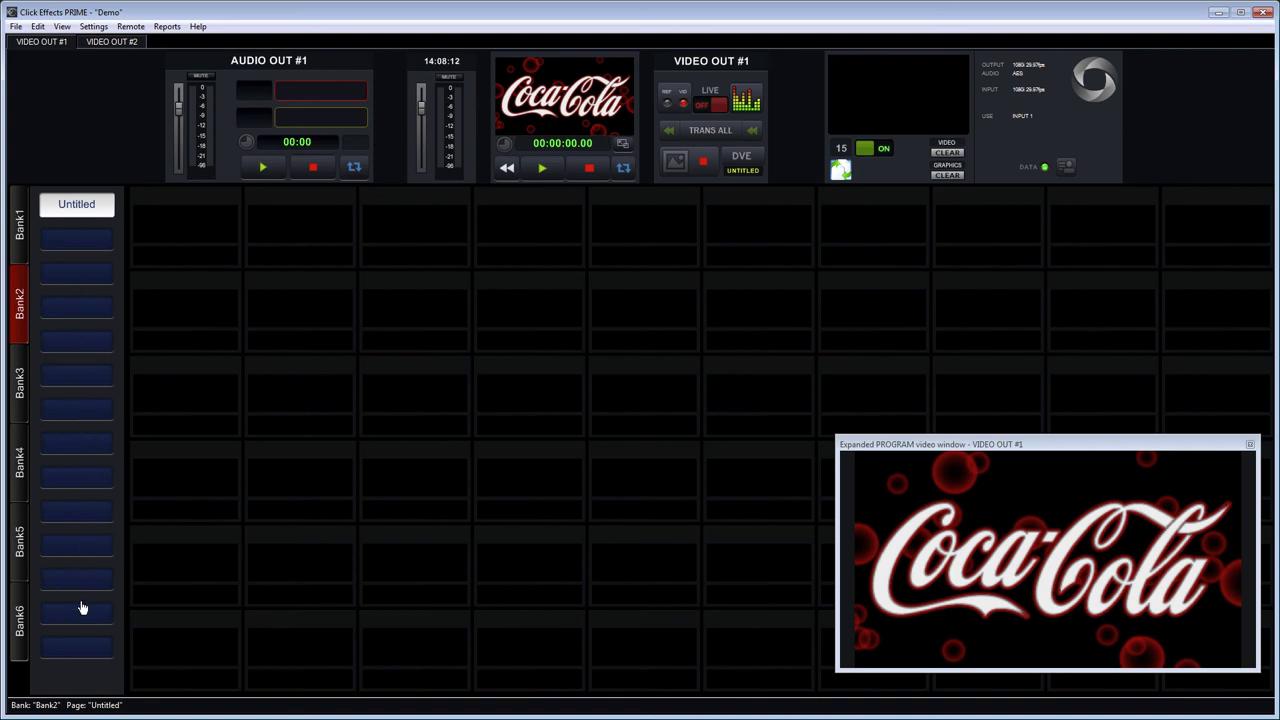
click(18, 370)
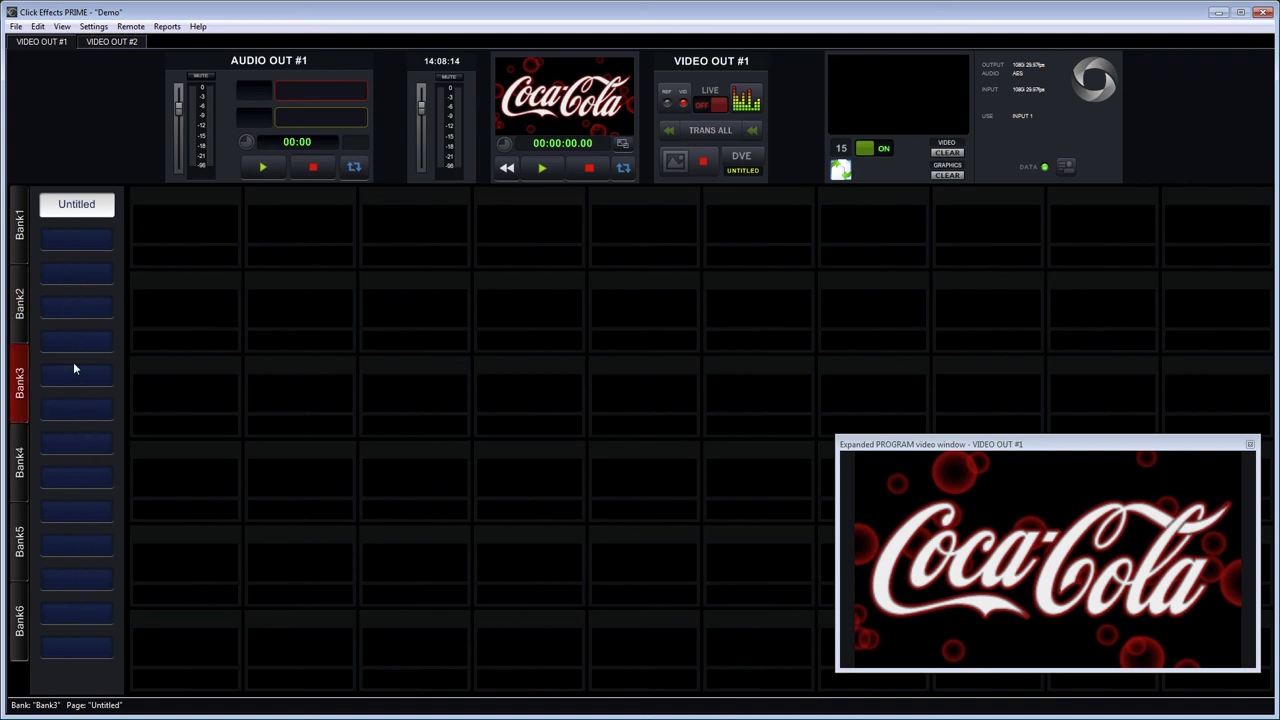
click(19, 222)
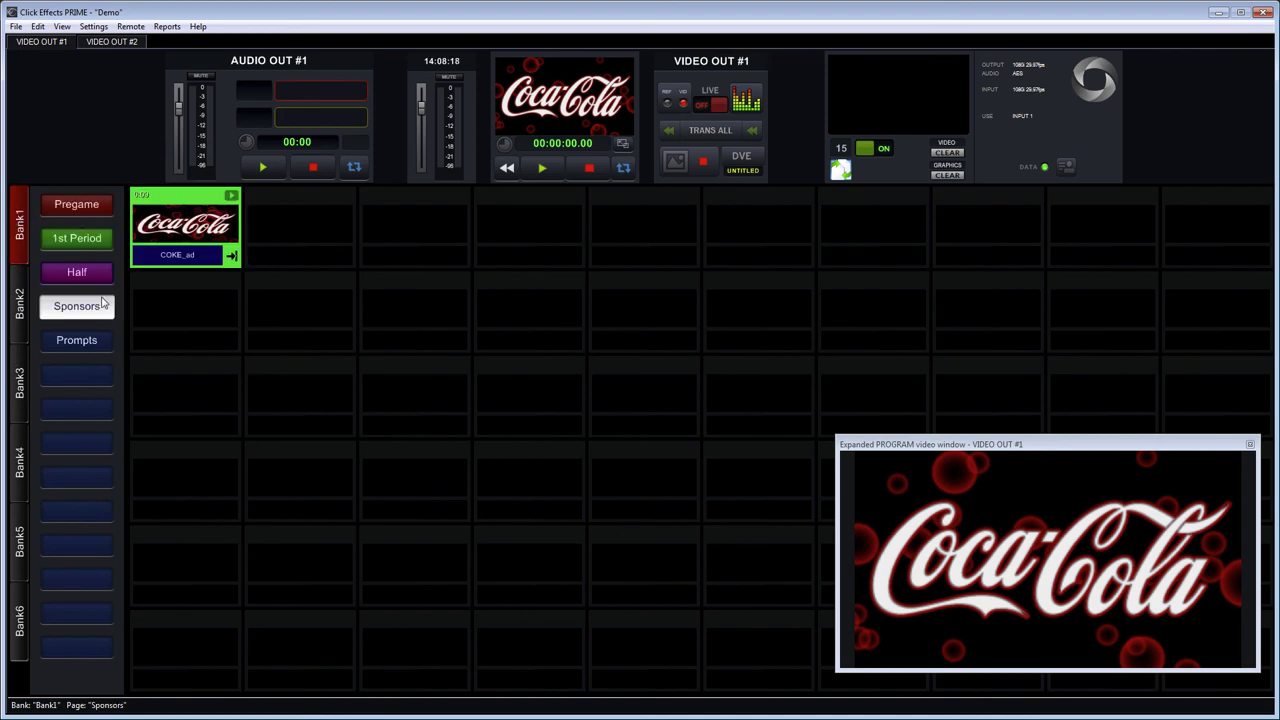